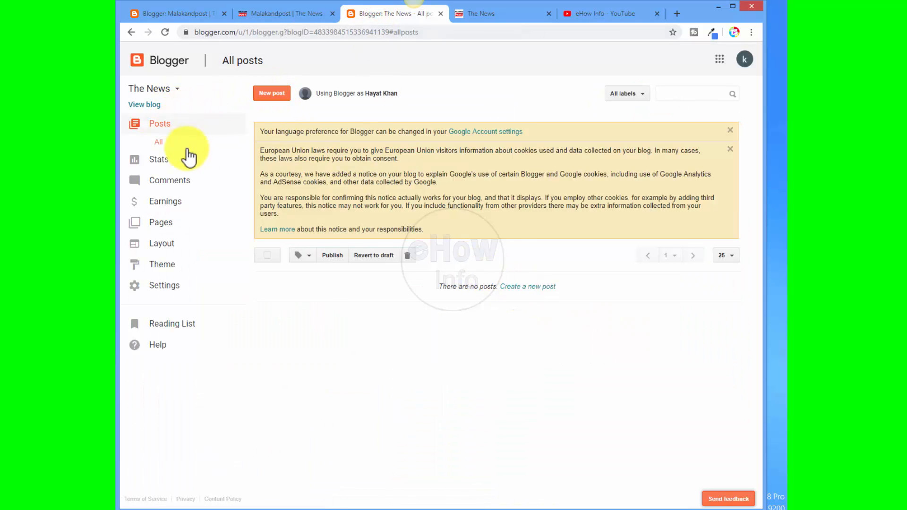
Step: Open the blog's layout, view the favicon settings, and close them without changes
click(173, 244)
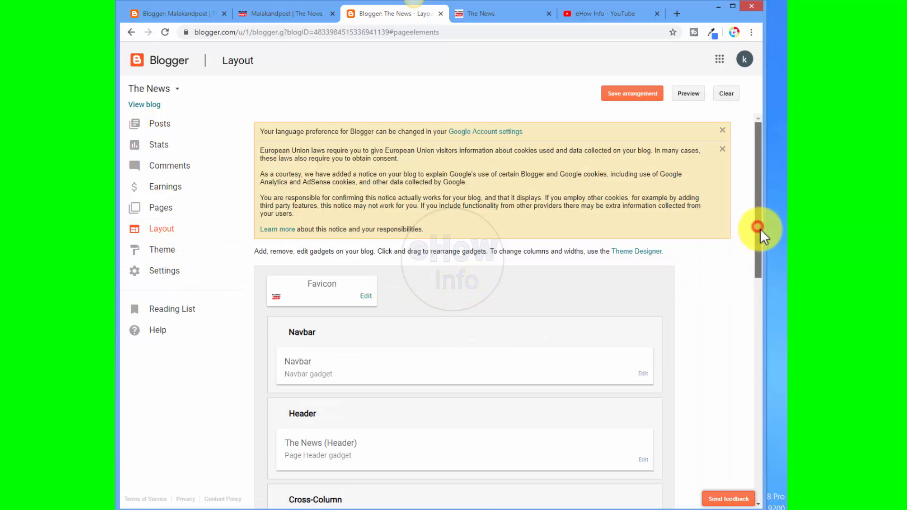
drag(761, 228, 761, 282)
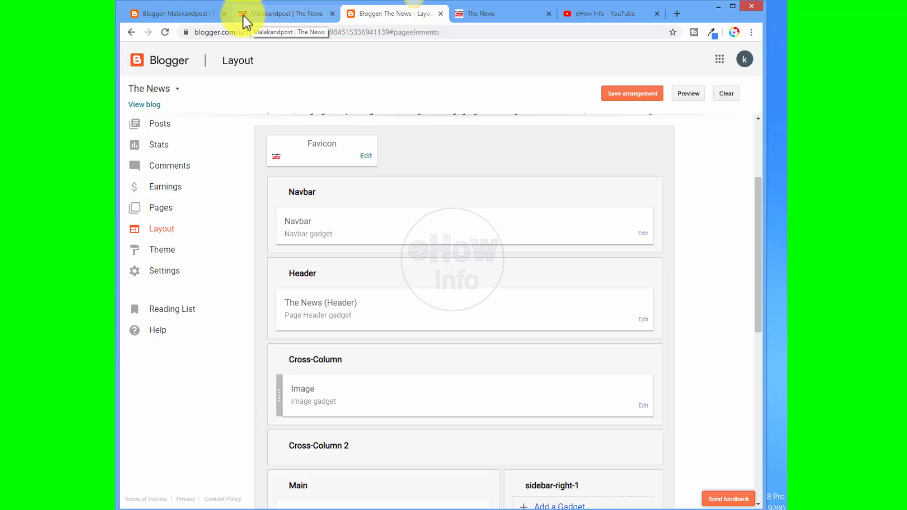
click(372, 159)
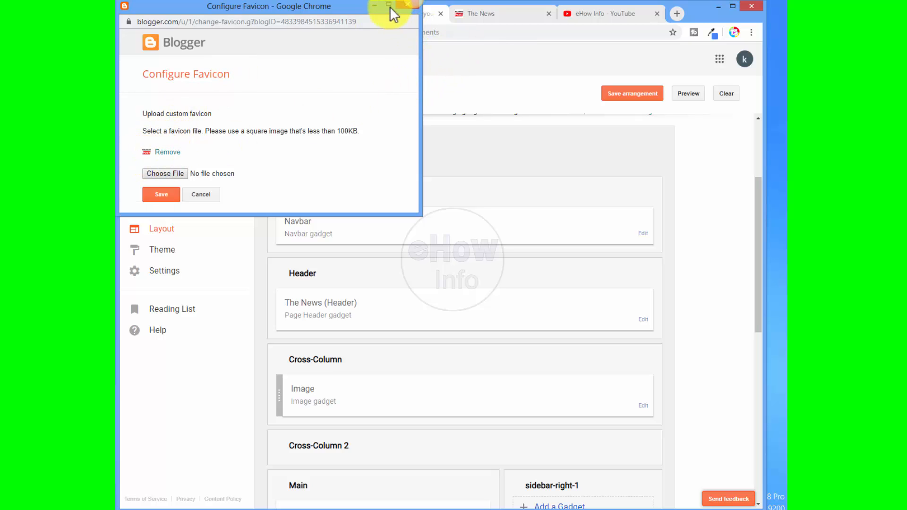
click(405, 4)
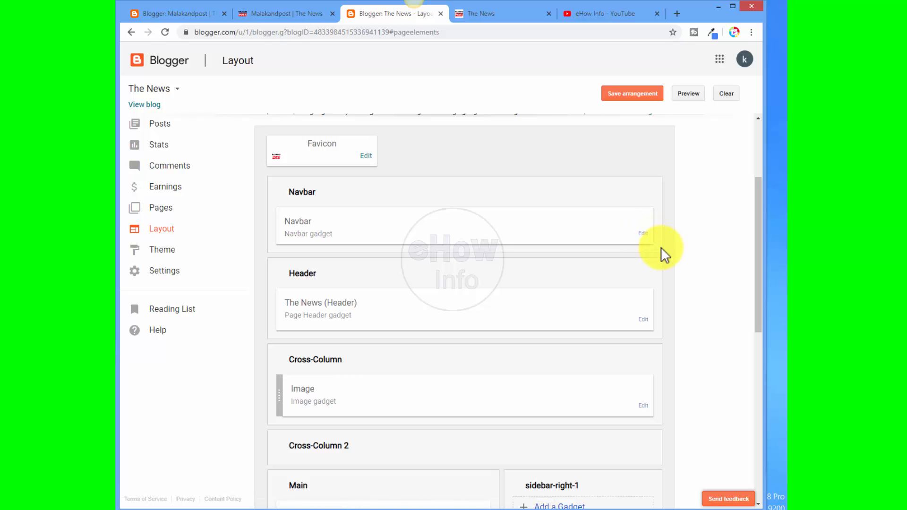
Step: Open the header gadget's settings, set them aside, and check the header image on the live The News blog
scroll(734, 255, down, 2)
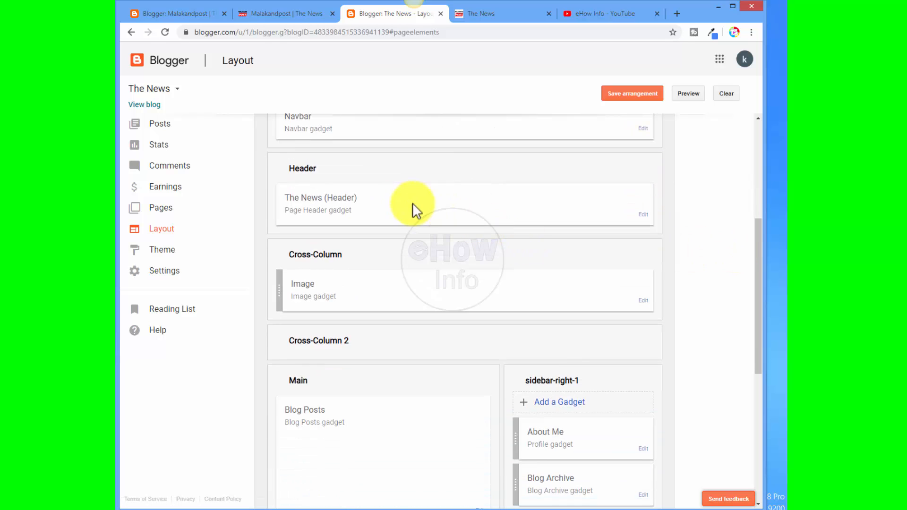
click(643, 214)
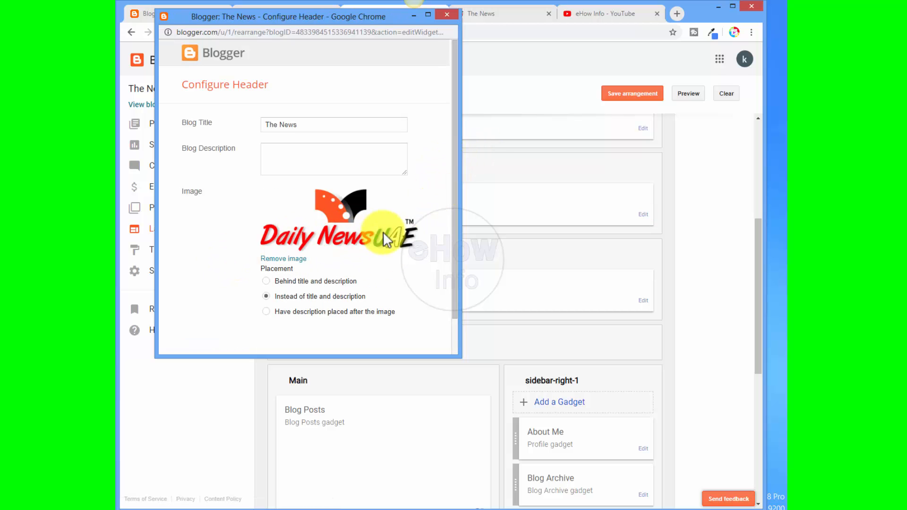
click(413, 16)
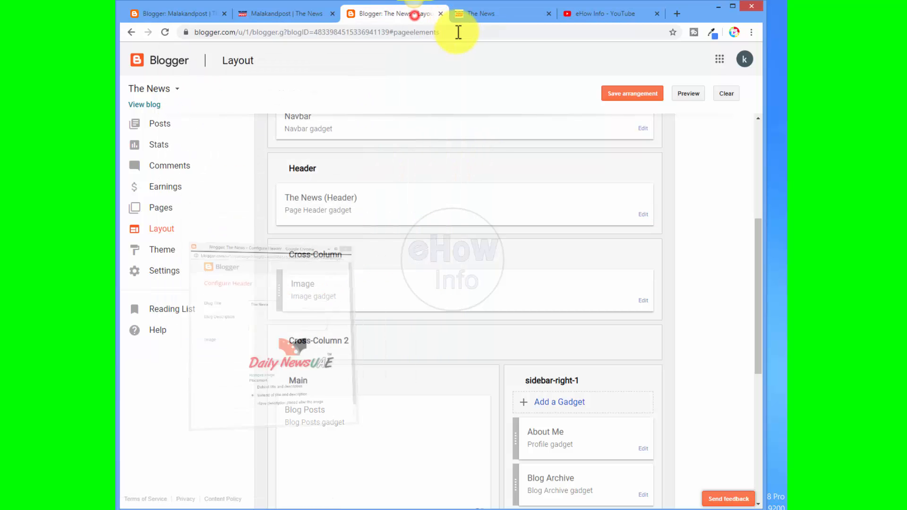
click(474, 14)
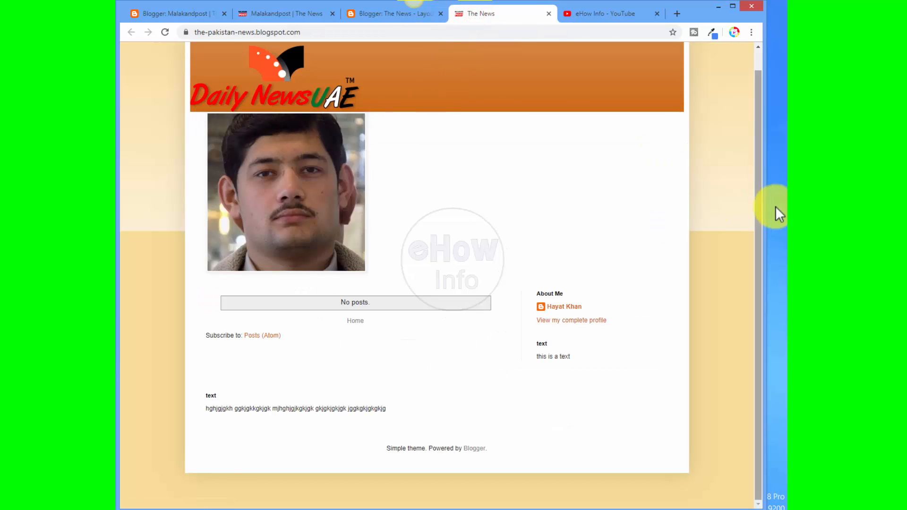
drag(760, 147, 466, 162)
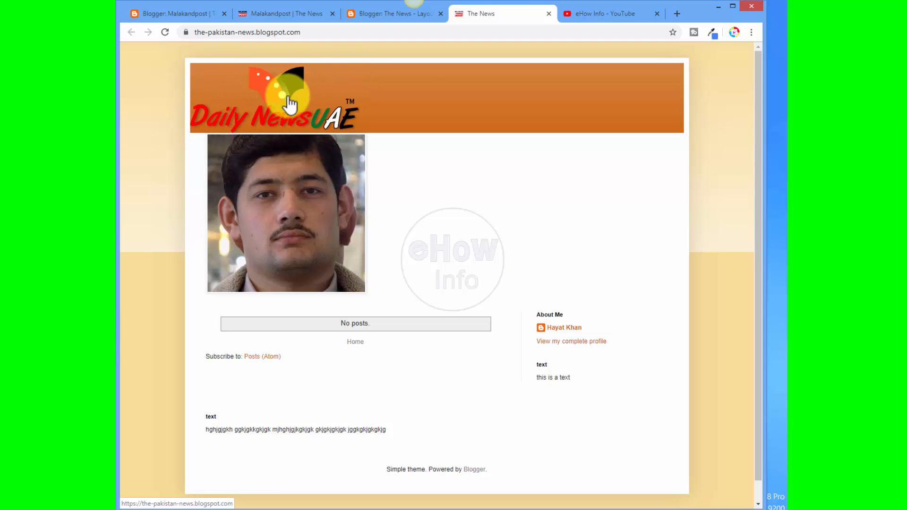
click(359, 27)
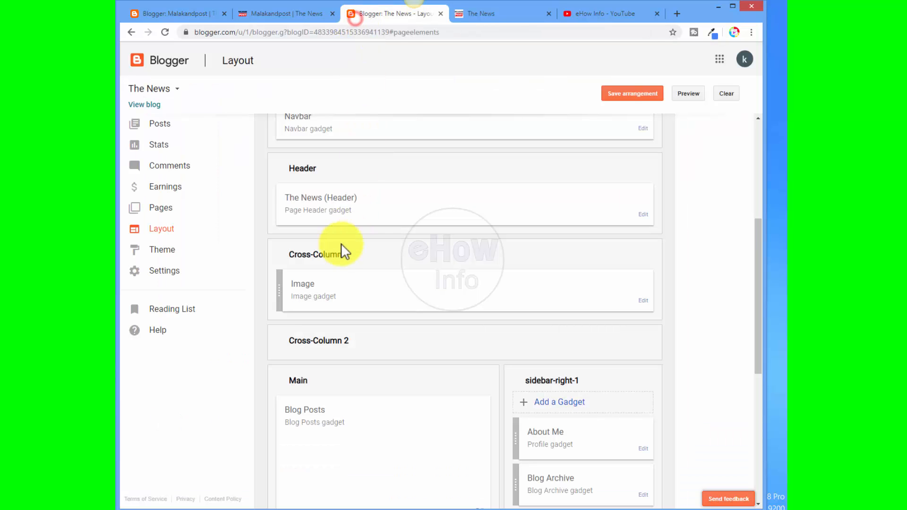
Step: In the header settings, set the blog description to "this is new channel" and save the gadget
click(236, 509)
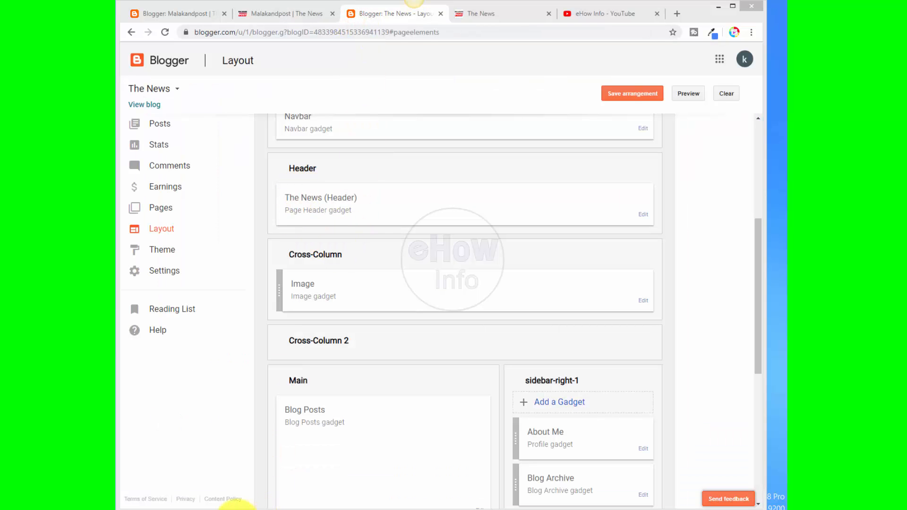
click(296, 485)
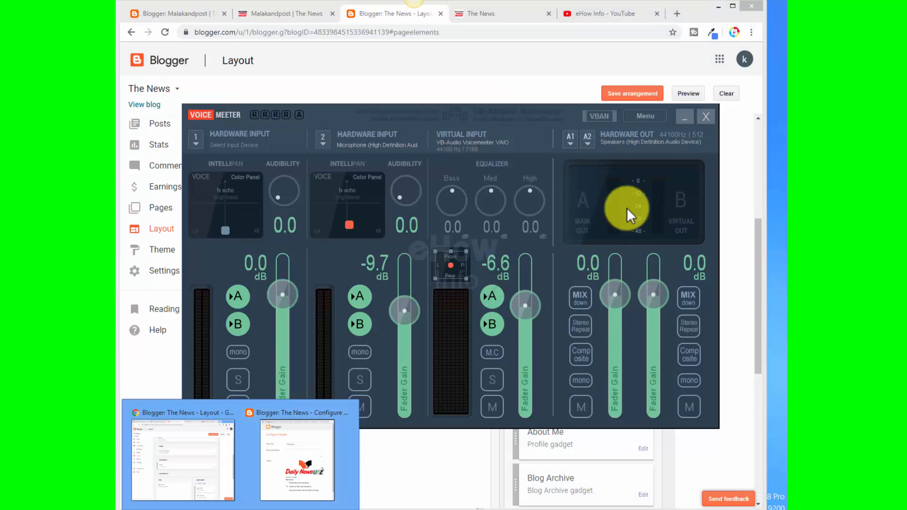
click(706, 115)
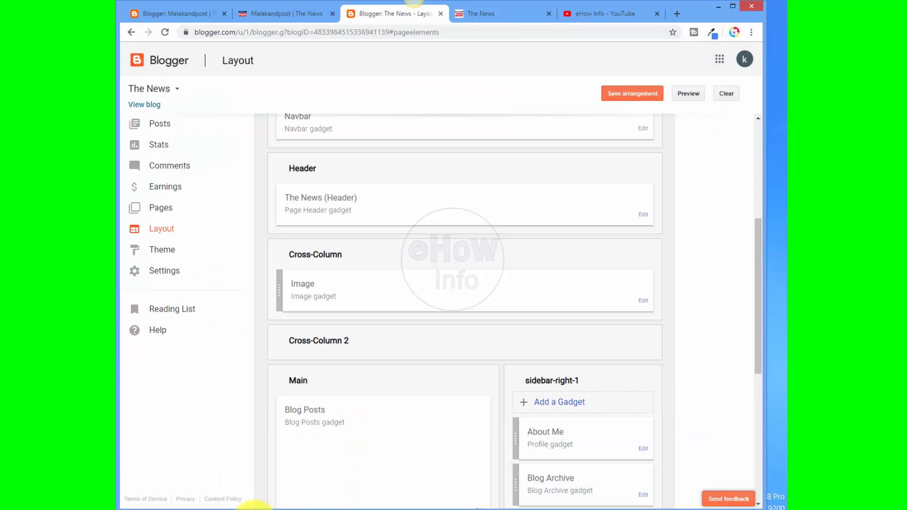
click(241, 509)
click(300, 485)
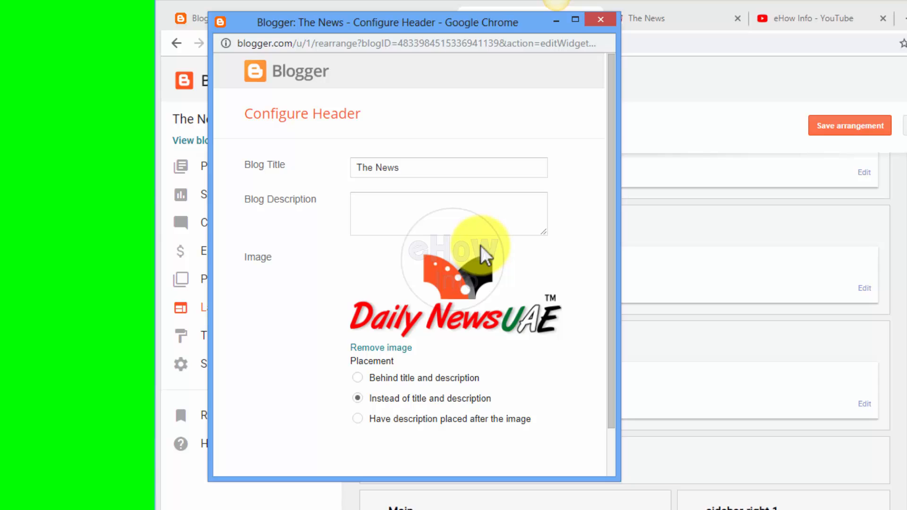
click(387, 219)
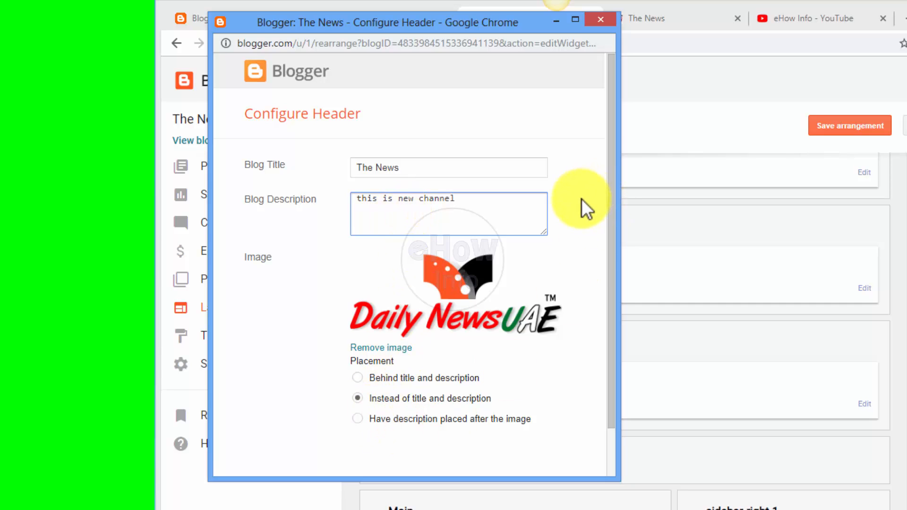
drag(609, 333, 603, 385)
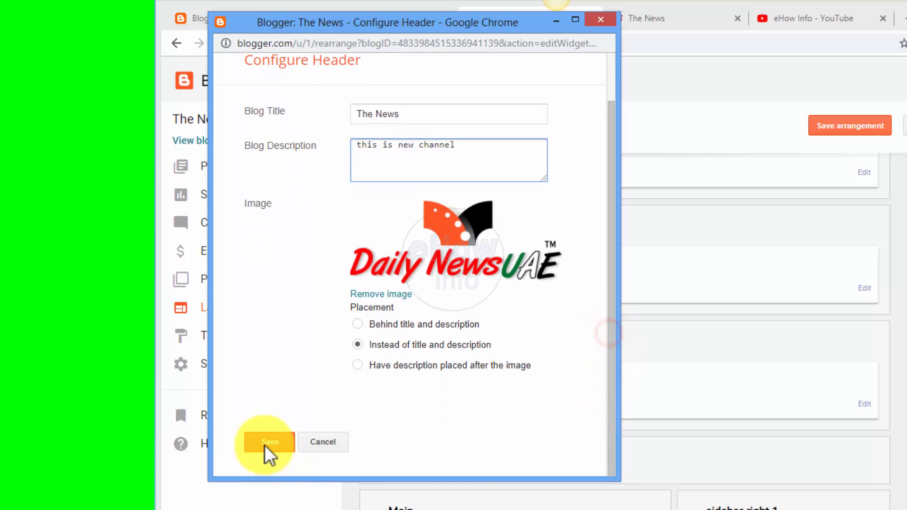
click(267, 442)
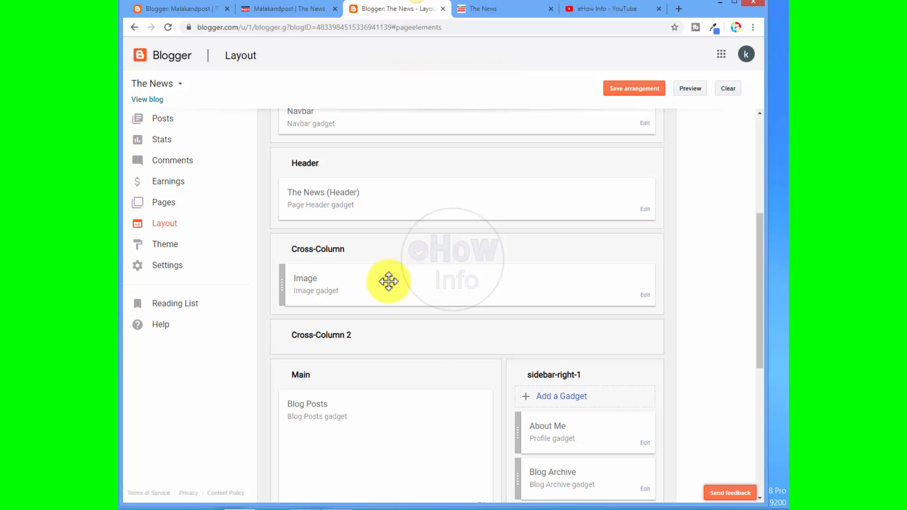
Step: View the live The News blog and browse the Malakandpost home page for comparison
click(543, 11)
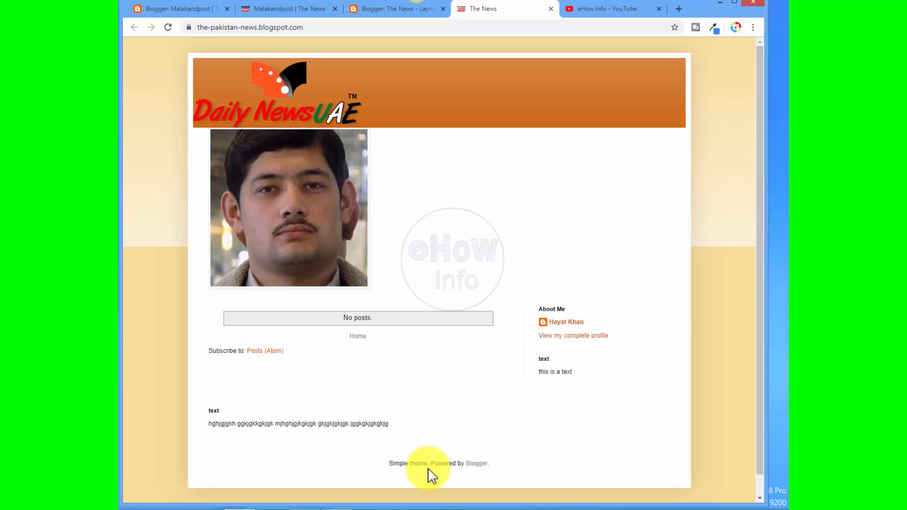
click(283, 9)
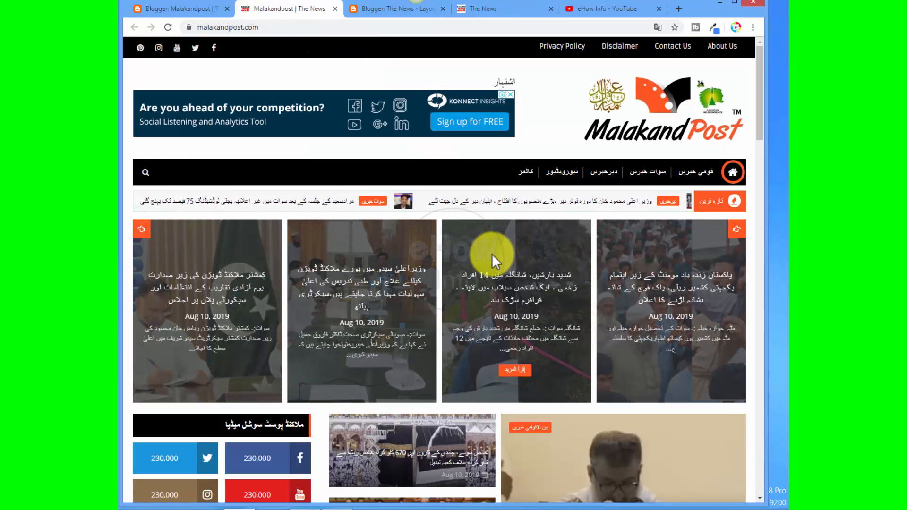
scroll(491, 254, down, 10)
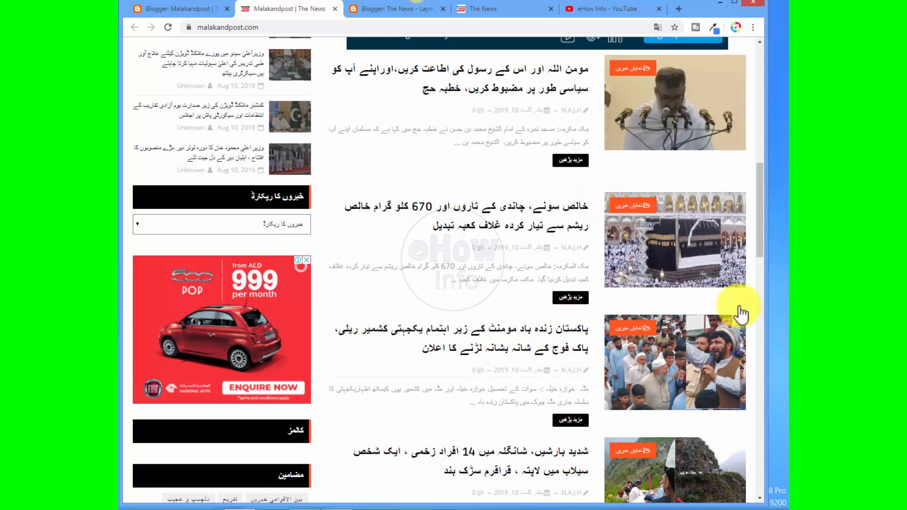
Step: Examine the Cross-Column Image gadget's title, caption, link and image options, cancel, and view its image on the live blog
click(360, 7)
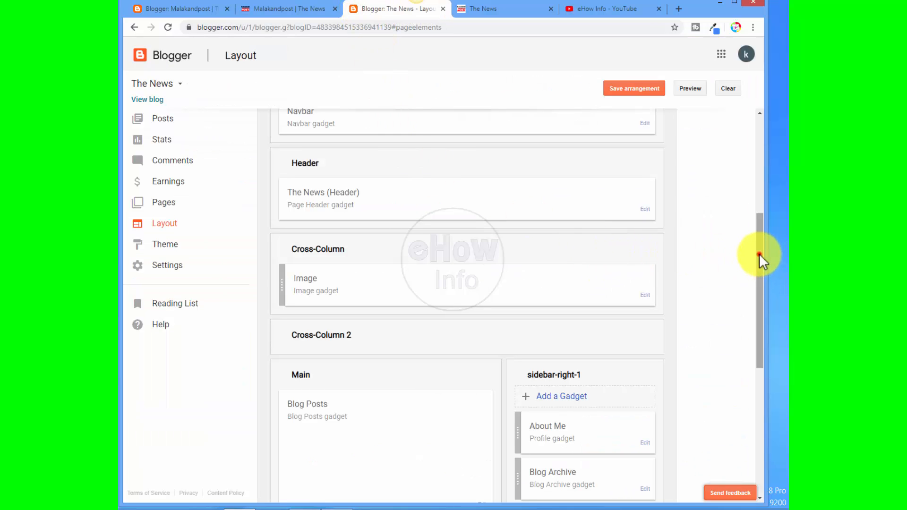
drag(758, 254, 761, 261)
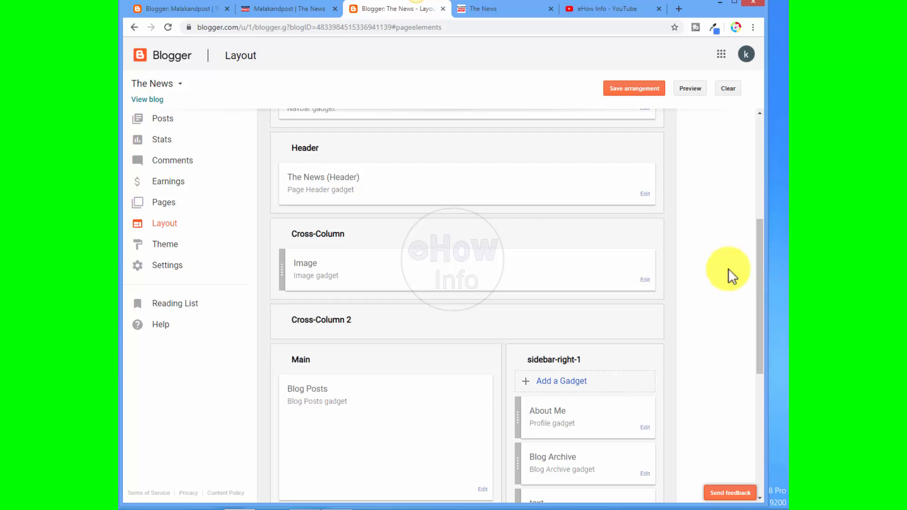
click(646, 280)
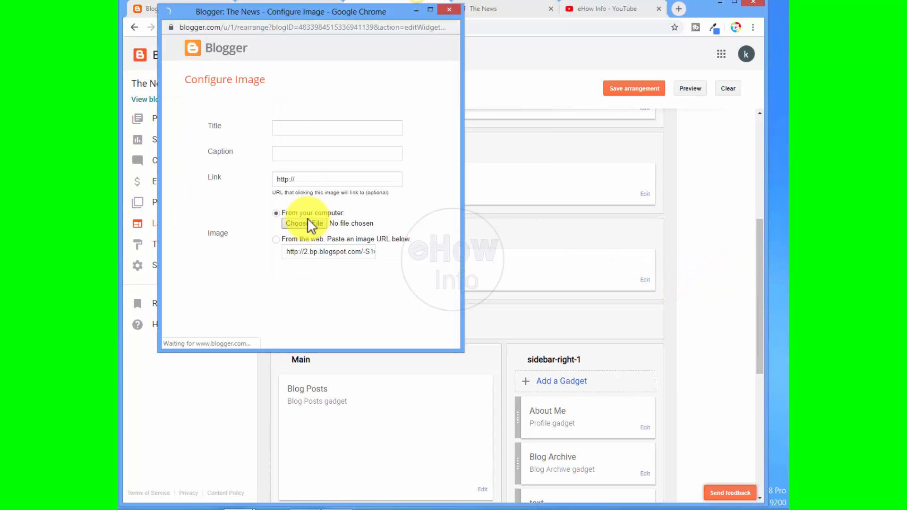
drag(456, 165, 470, 208)
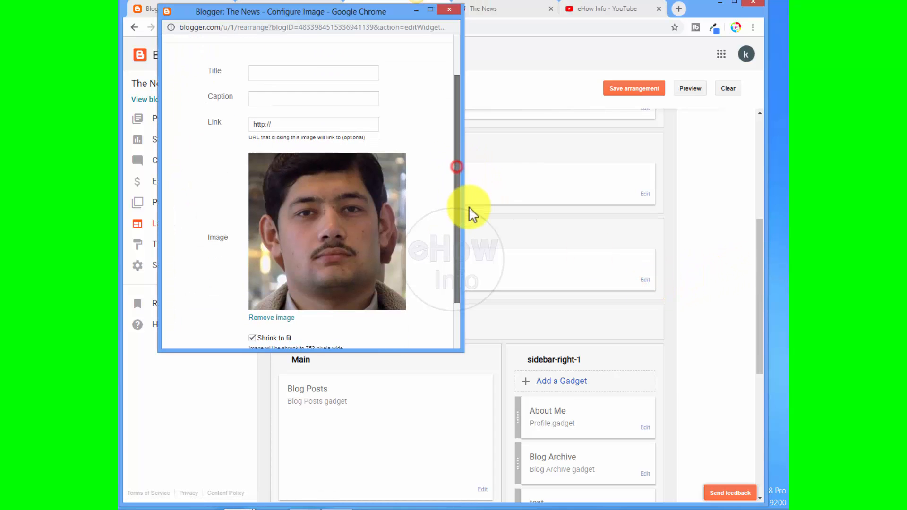
click(270, 80)
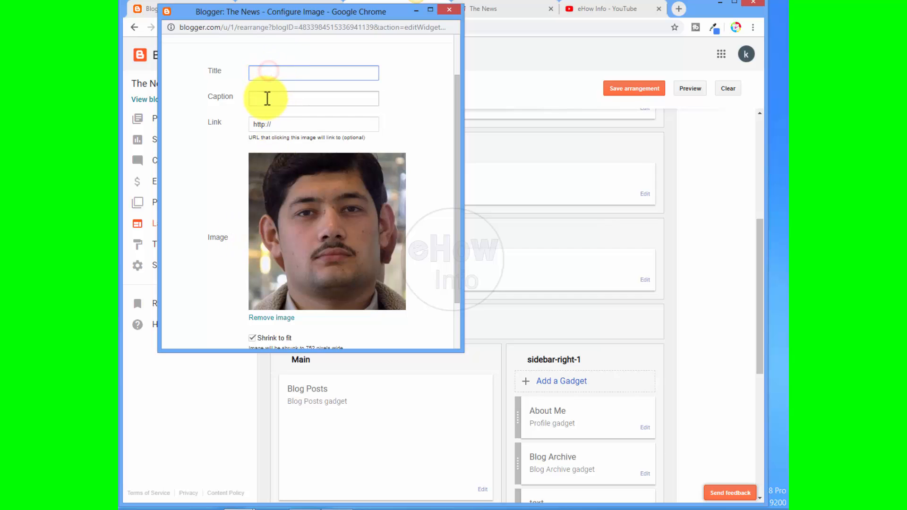
click(264, 97)
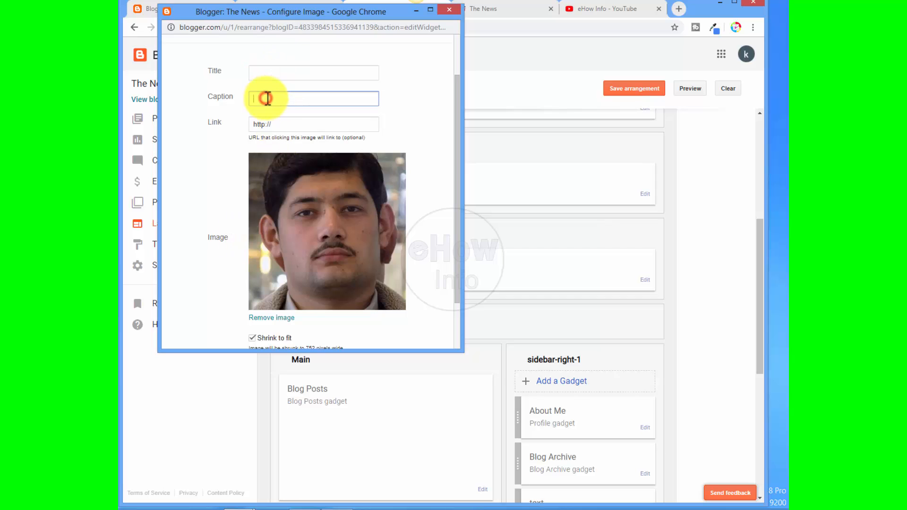
click(293, 125)
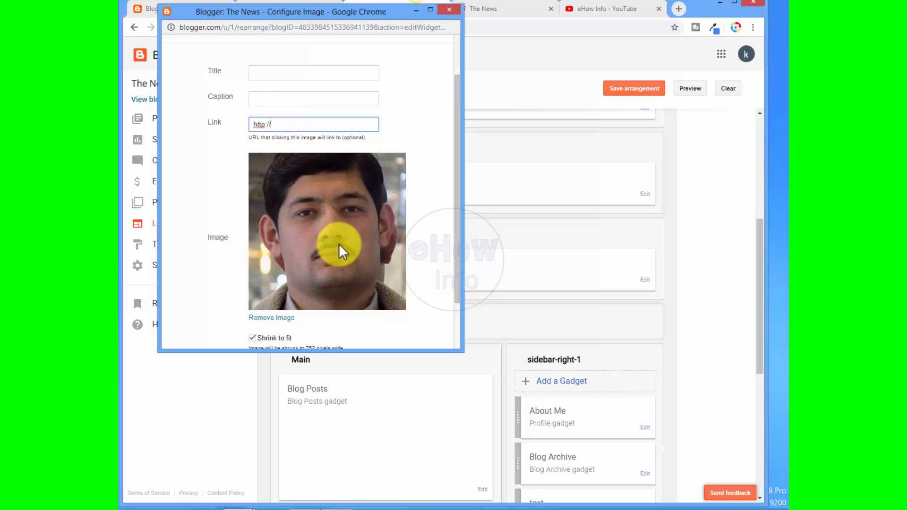
drag(457, 186, 479, 259)
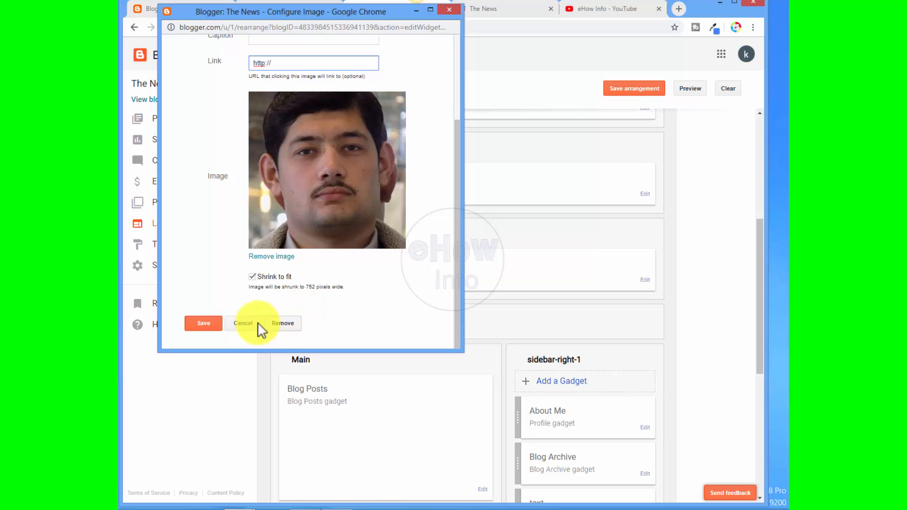
click(233, 328)
click(498, 11)
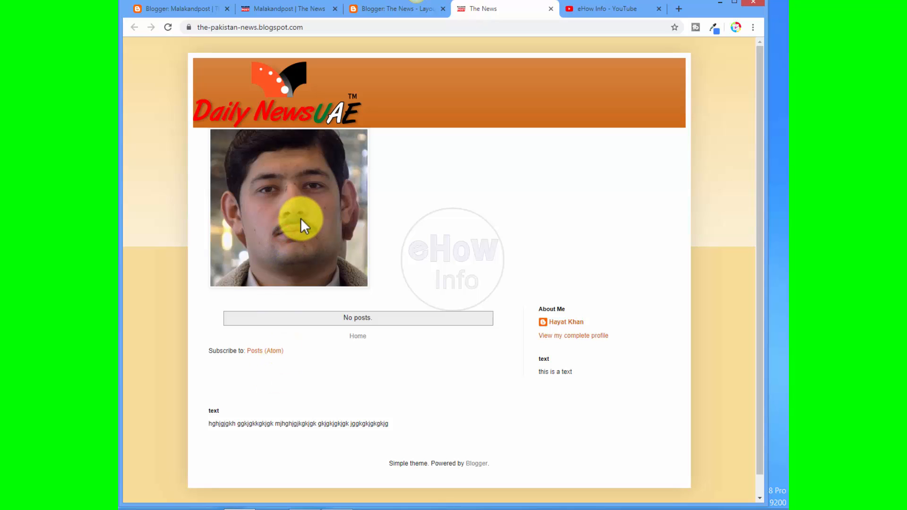
click(396, 9)
Step: Open the settings of the Blog Posts gadget in the layout's Main section and set them aside
scroll(433, 245, down, 3)
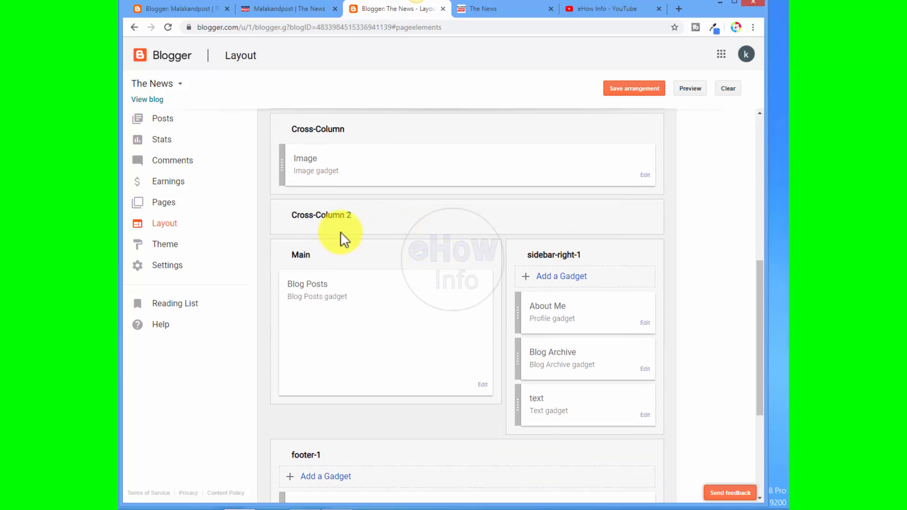
scroll(422, 238, down, 1)
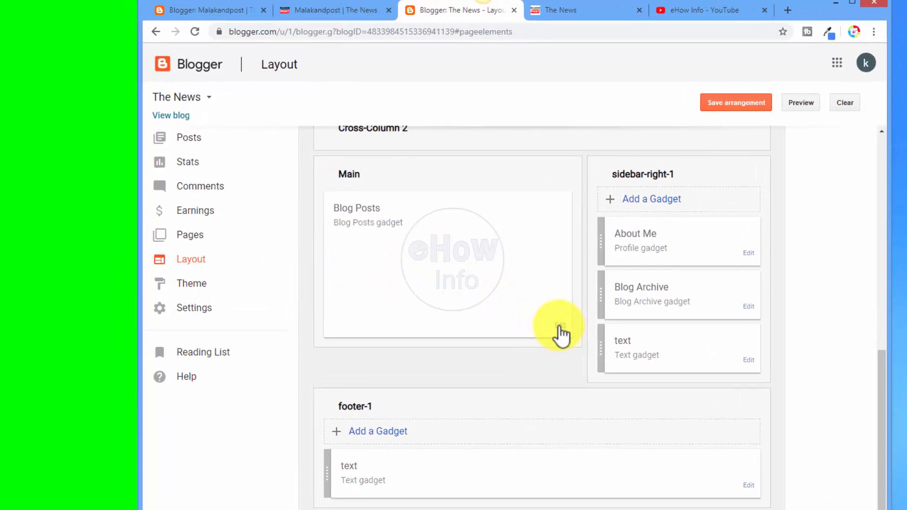
click(483, 280)
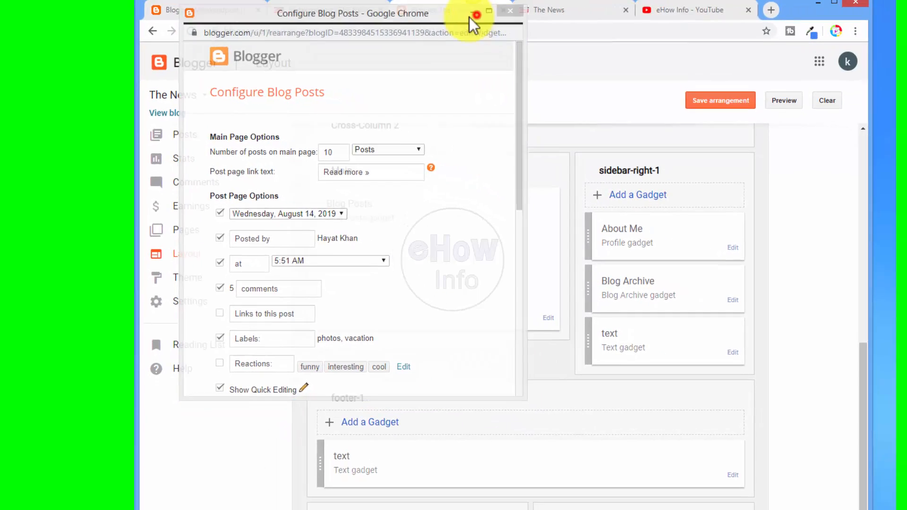
click(598, 14)
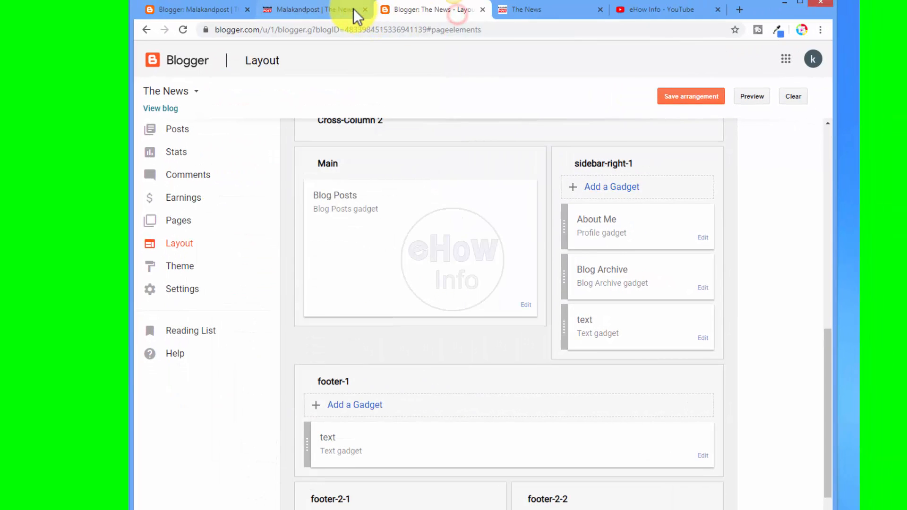
Step: Browse the posts on the Malakandpost home page and view that blog's post list in Blogger for comparison
click(353, 14)
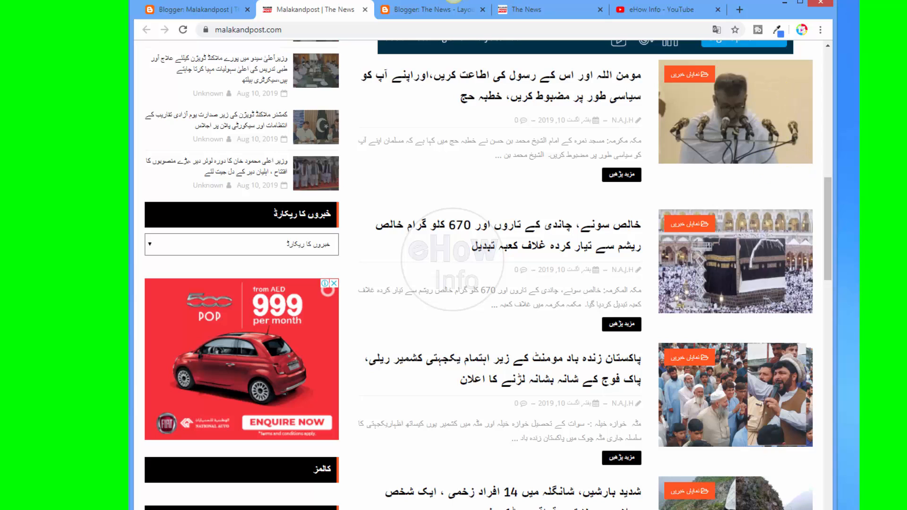
scroll(832, 263, down, 3)
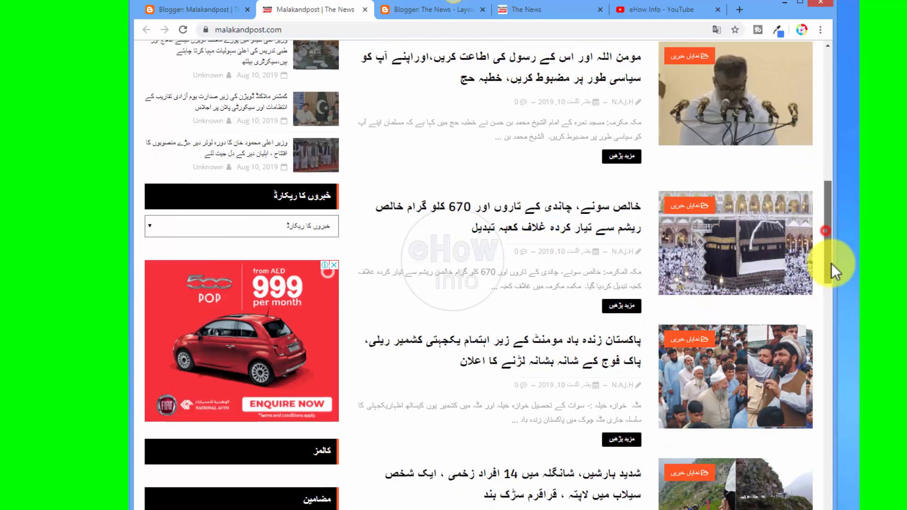
scroll(816, 384, down, 13)
scroll(817, 259, up, 10)
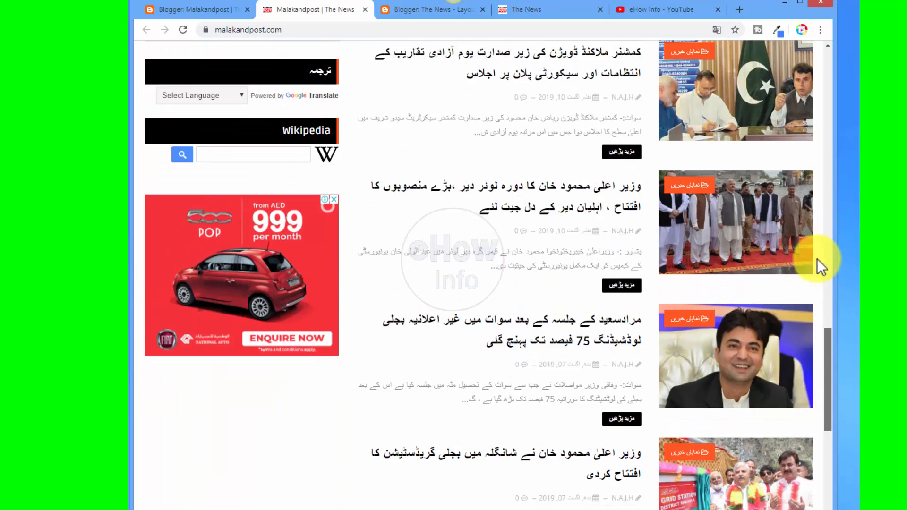
scroll(816, 200, up, 8)
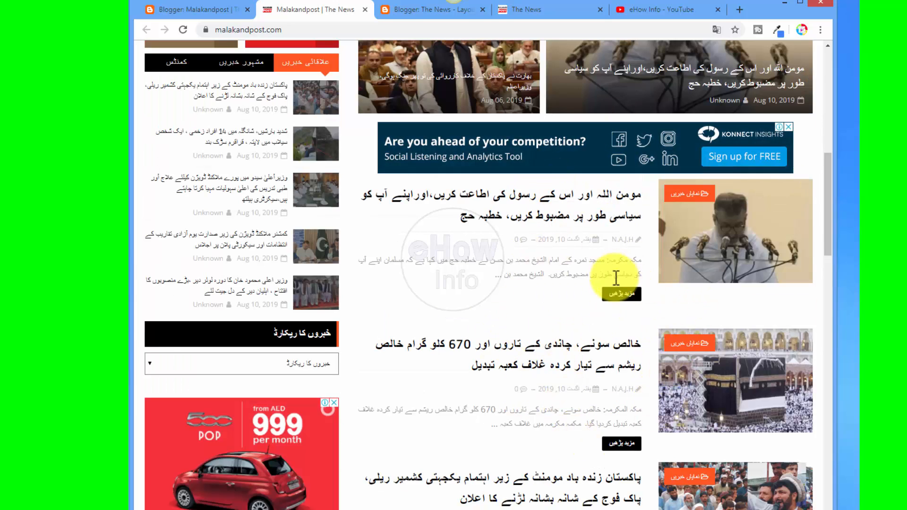
click(215, 10)
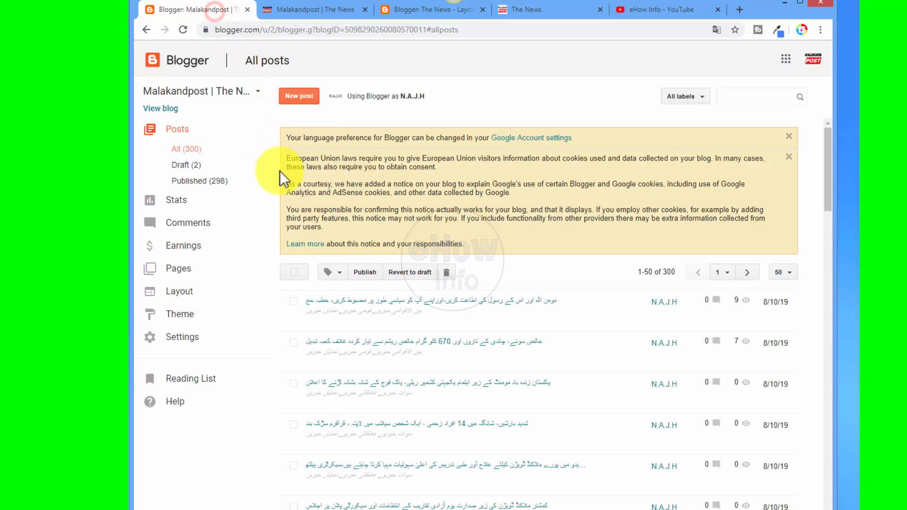
Step: In the Blog Posts settings, try 20 as the number of posts on the main page and restore it to 10
mouse_move(274, 508)
click(333, 491)
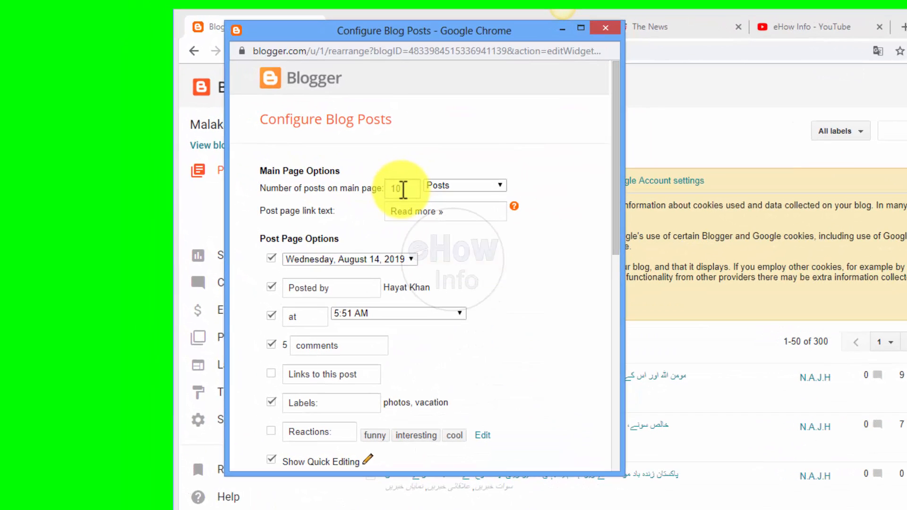
click(402, 189)
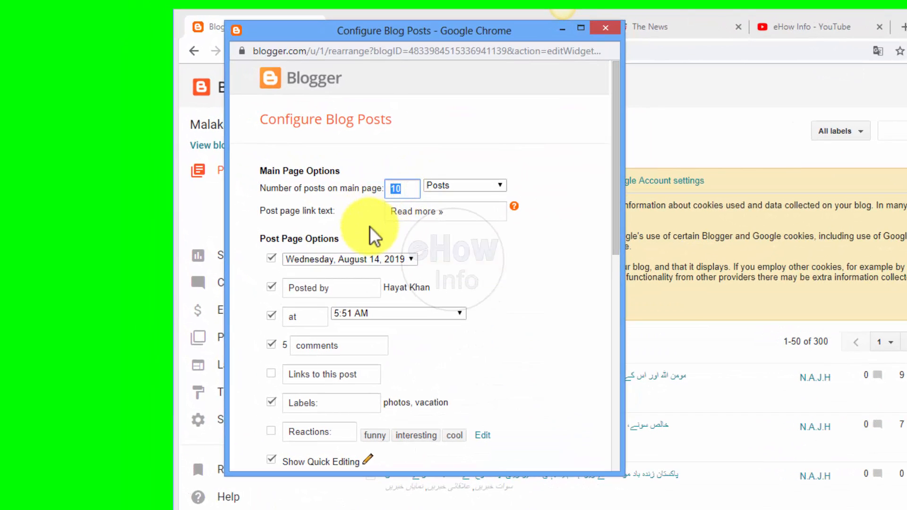
text(12)
key(BackSpace)
key(BackSpace)
text(20)
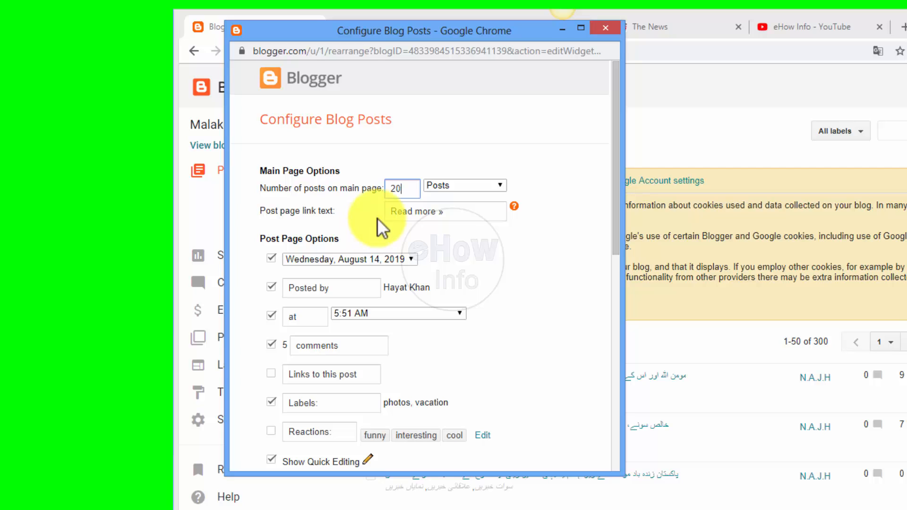
double_click(401, 189)
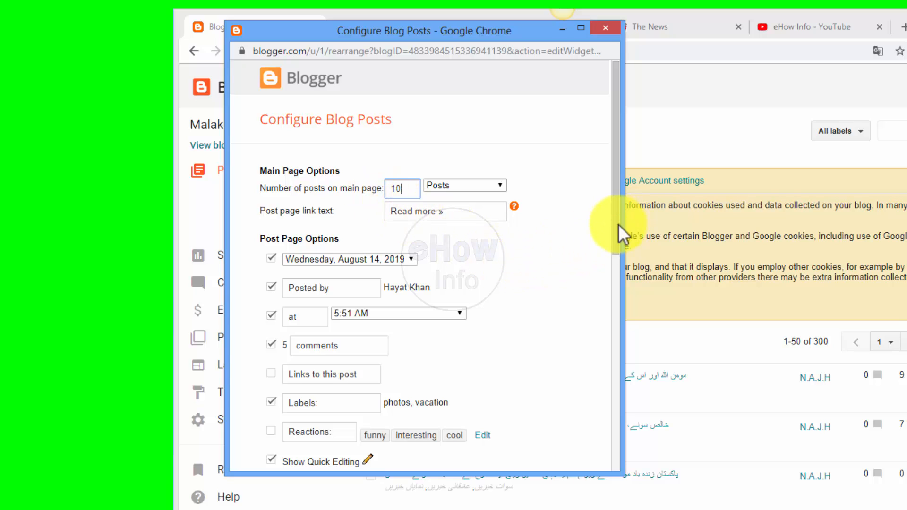
Step: Examine the post page options of the Blog Posts gadget, including Posted by, time, comments, Links to this post, Labels and Reactions
drag(617, 225, 584, 270)
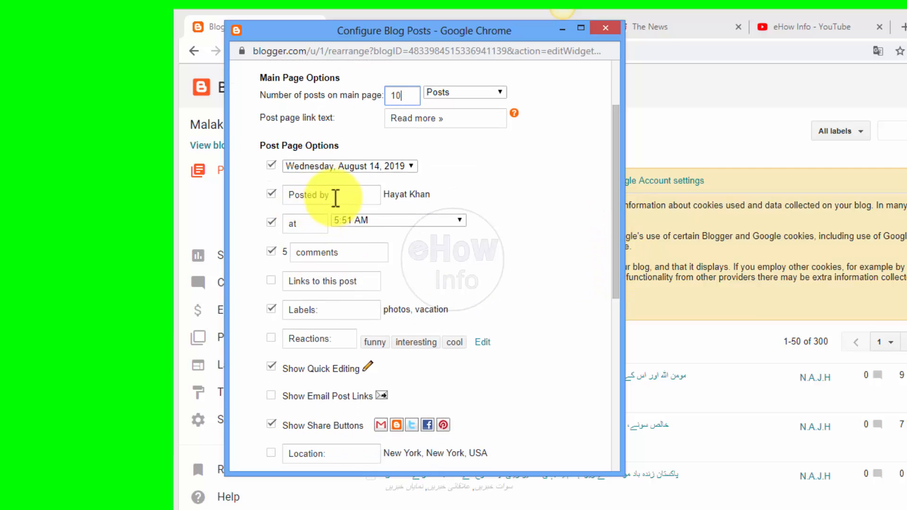
drag(334, 197, 301, 194)
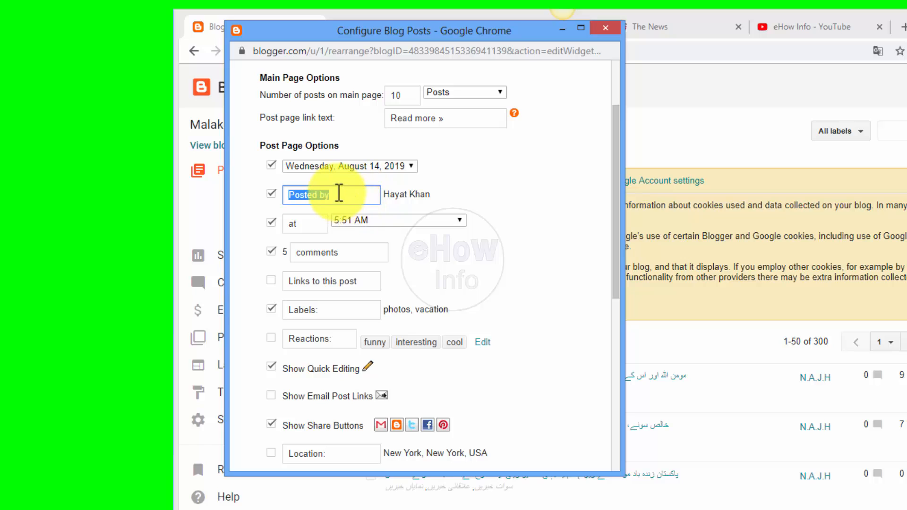
click(309, 228)
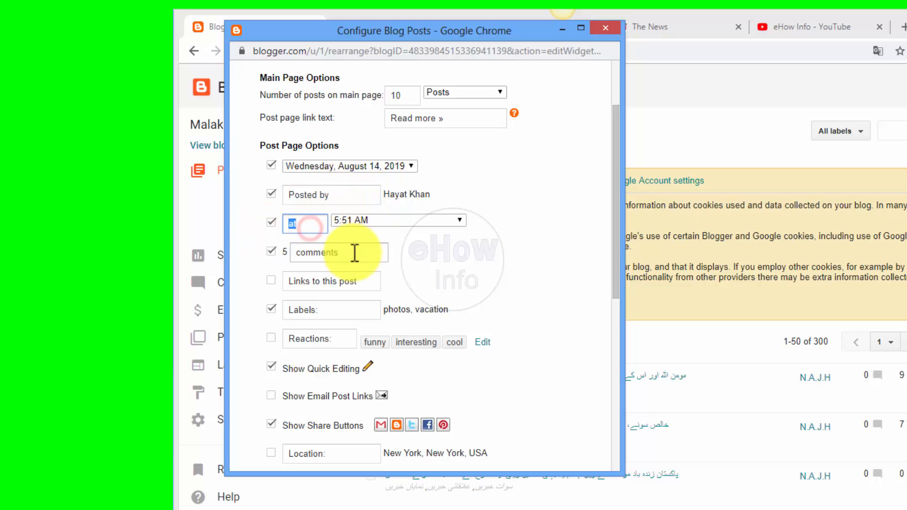
drag(348, 253, 281, 260)
drag(358, 281, 263, 289)
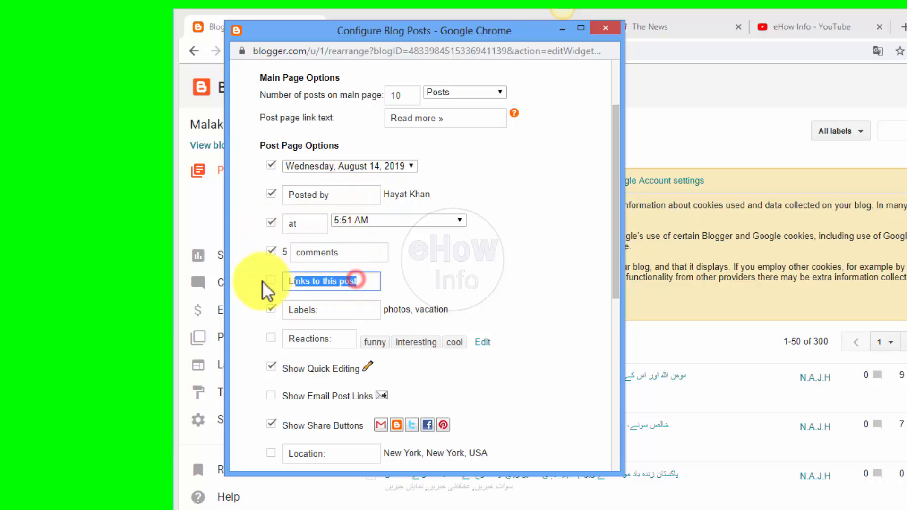
drag(344, 311, 267, 312)
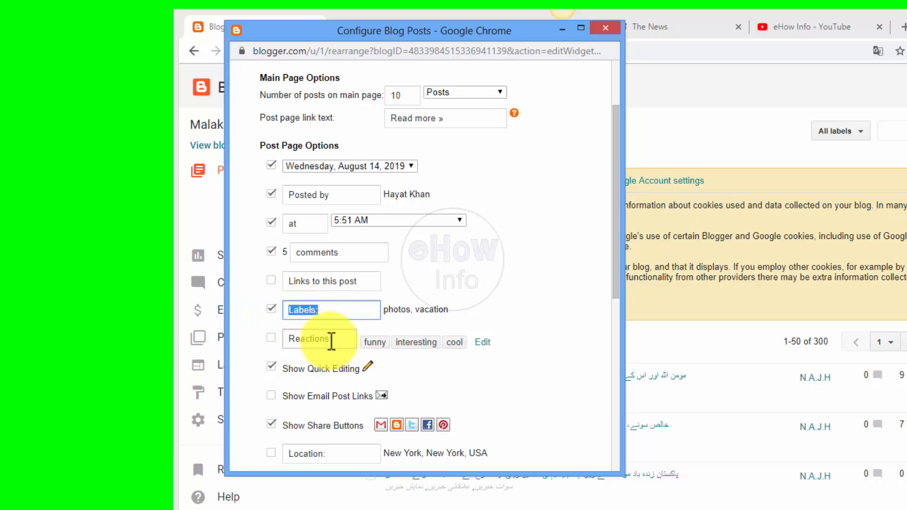
drag(330, 344, 289, 344)
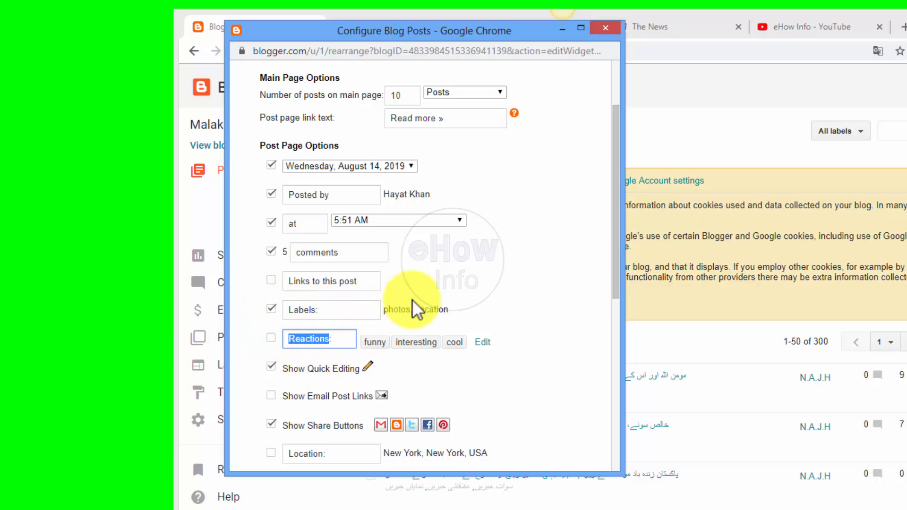
click(428, 282)
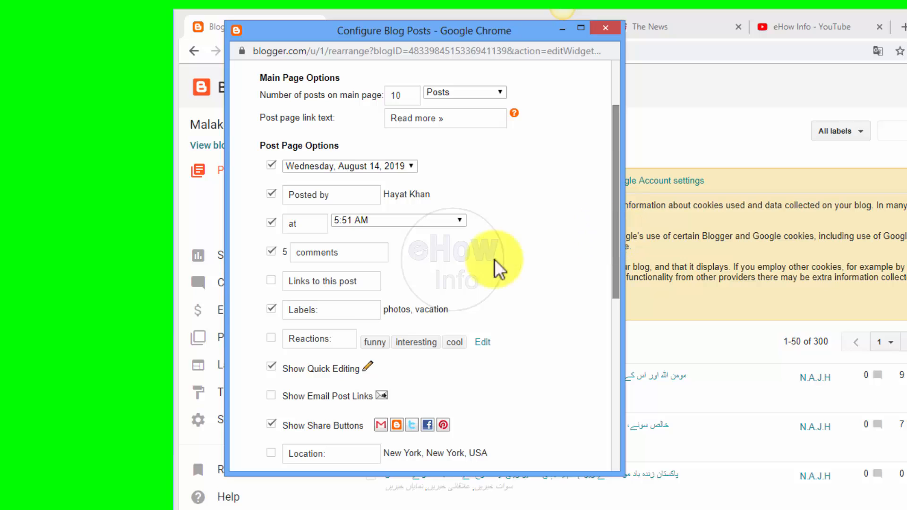
Step: Try the Links to this post option on and off, and cancel the Blog Posts settings after viewing the item arrangement
click(268, 281)
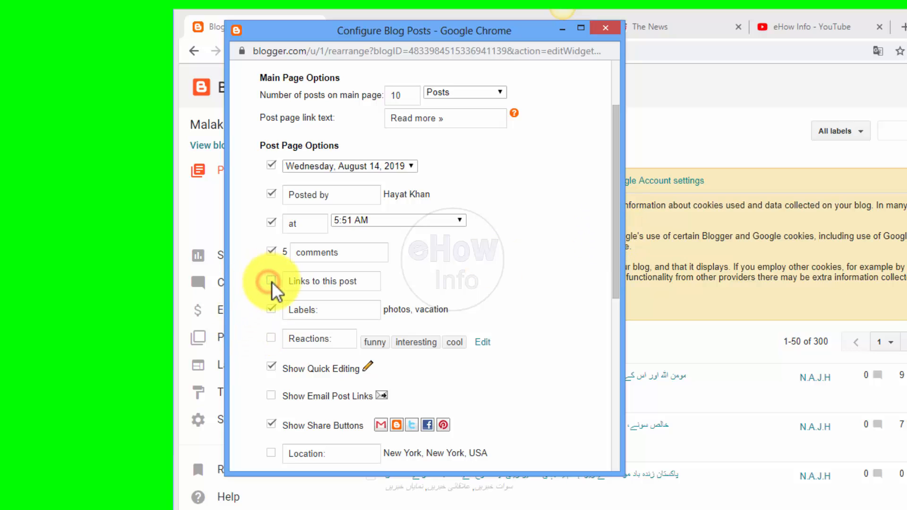
click(271, 280)
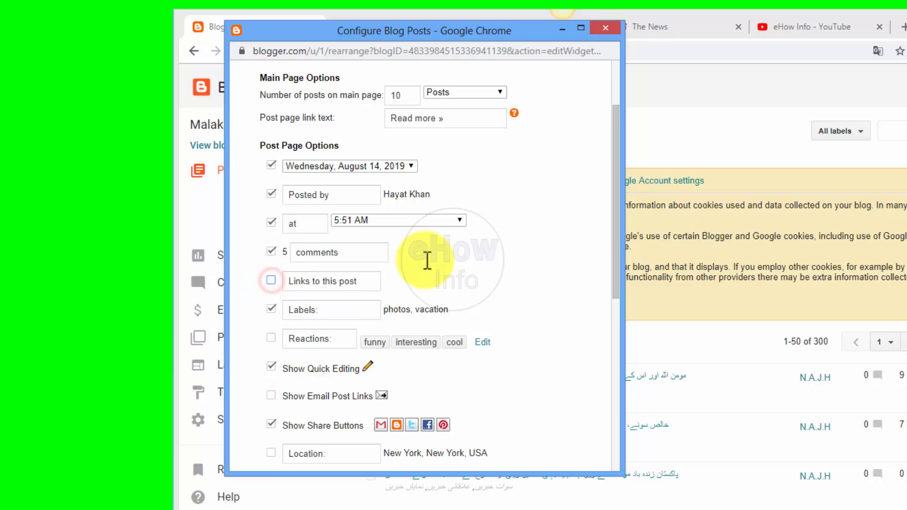
drag(614, 231, 643, 415)
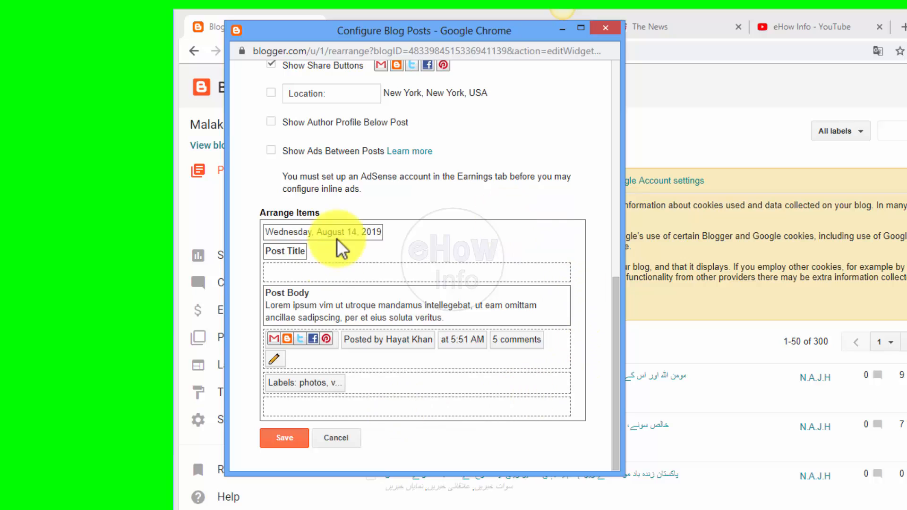
click(338, 436)
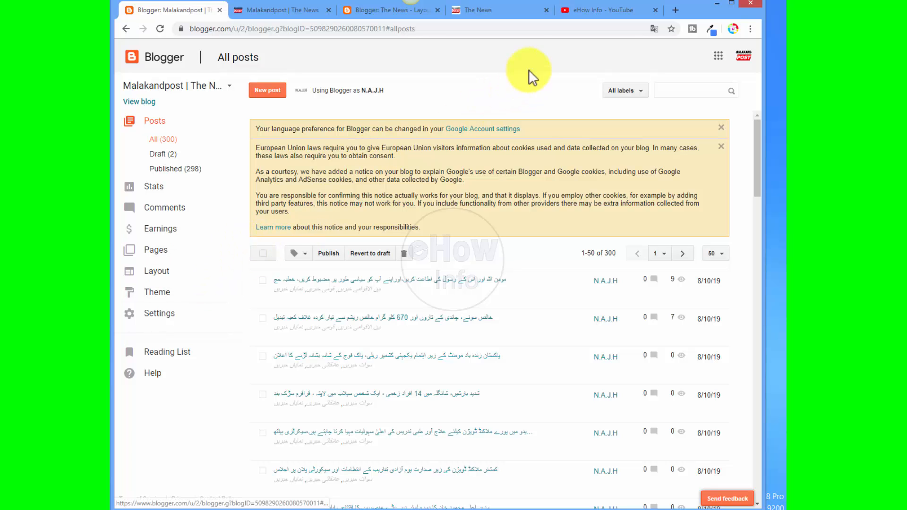
Step: Return to the layout of The News and look over its footer and sidebar sections
click(382, 10)
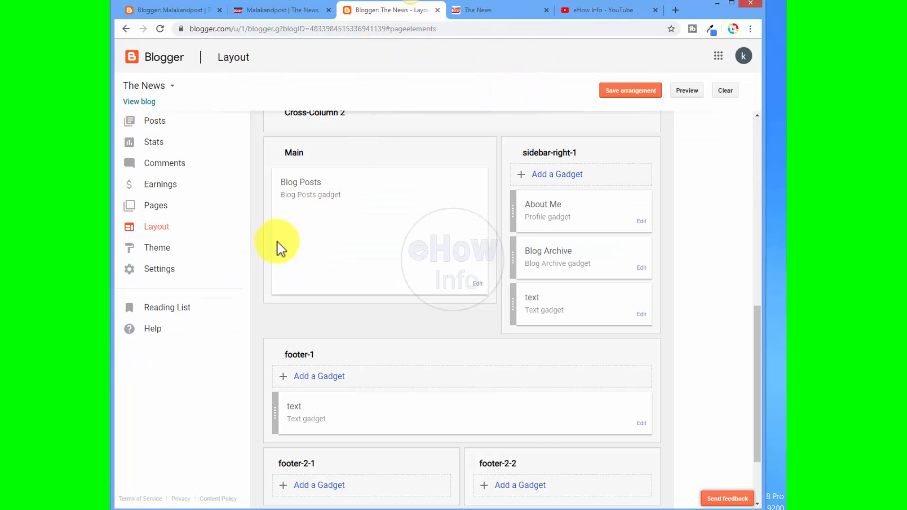
scroll(298, 290, down, 2)
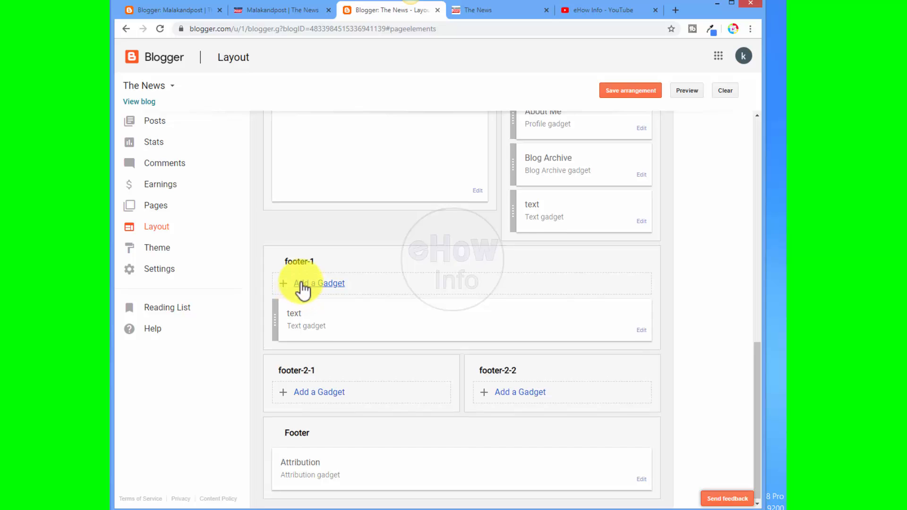
scroll(331, 292, up, 3)
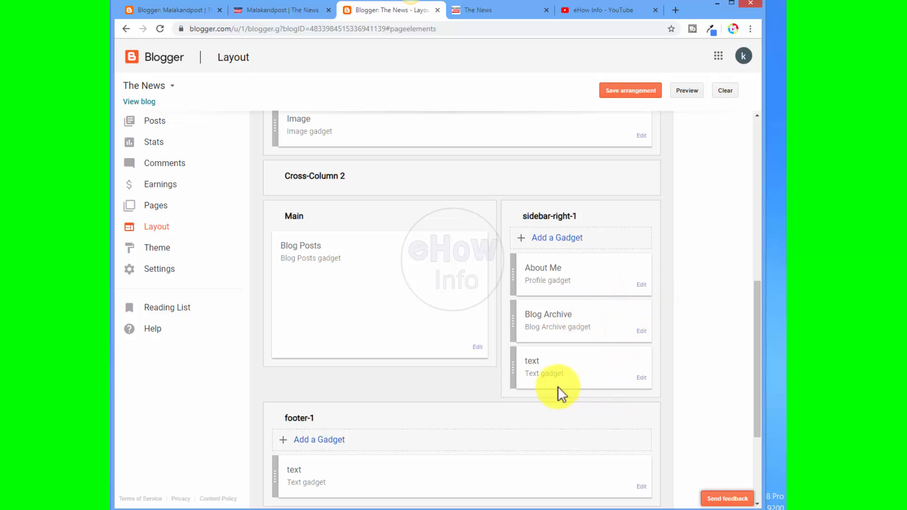
Step: Try adding an Image gadget to sidebar-right-1 with a picture from the shop stuff folder, and close its settings without saving
click(576, 238)
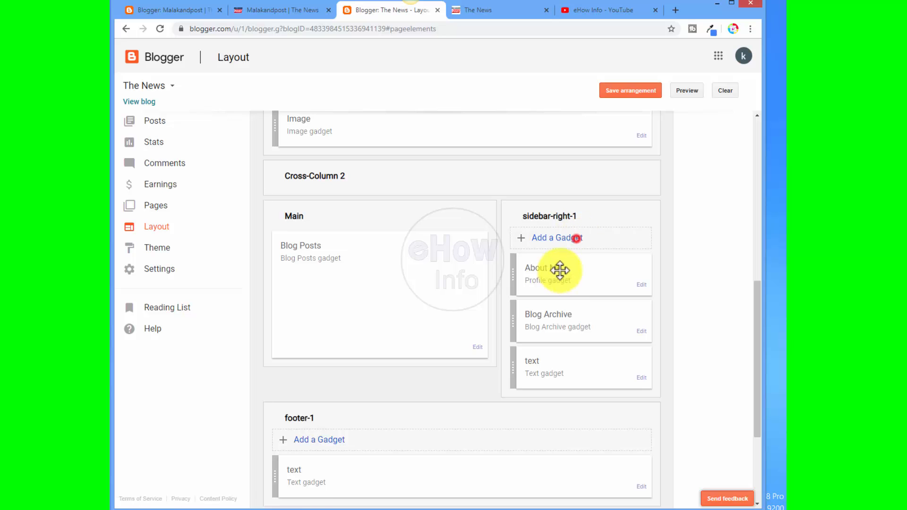
click(560, 241)
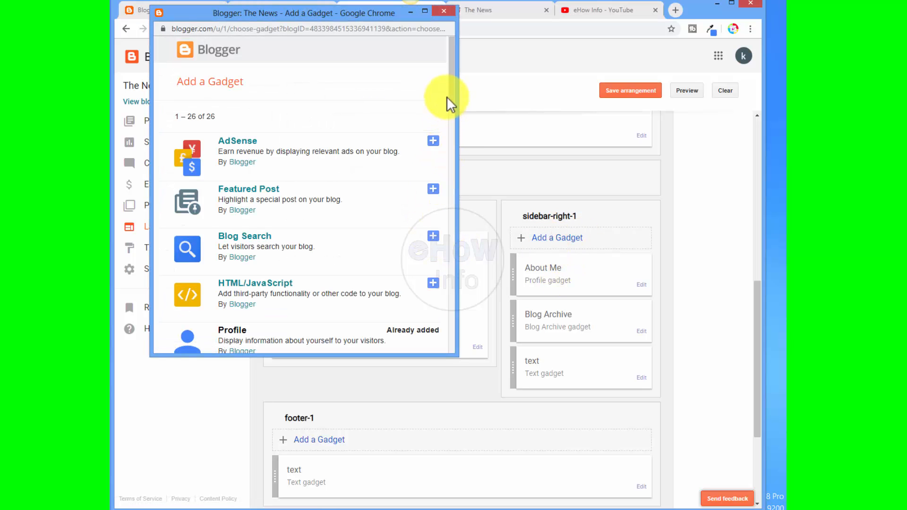
click(452, 94)
drag(452, 97, 456, 179)
click(433, 154)
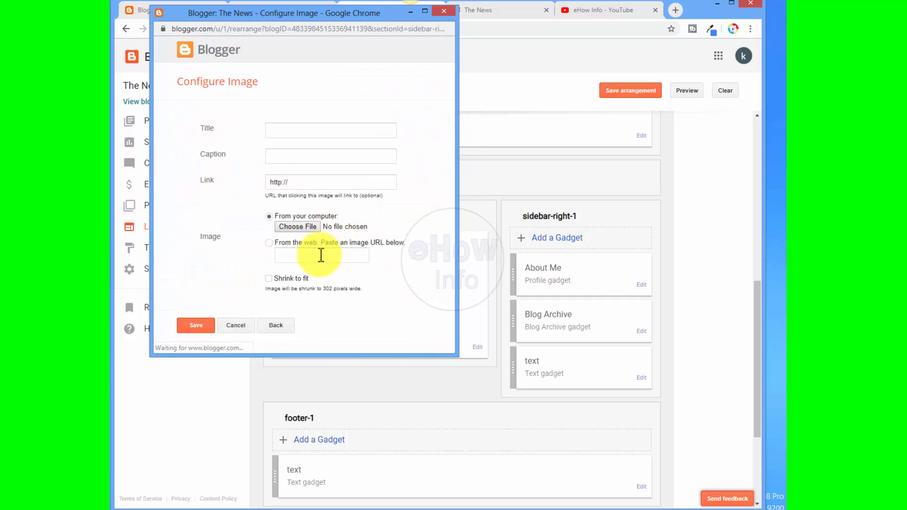
click(299, 227)
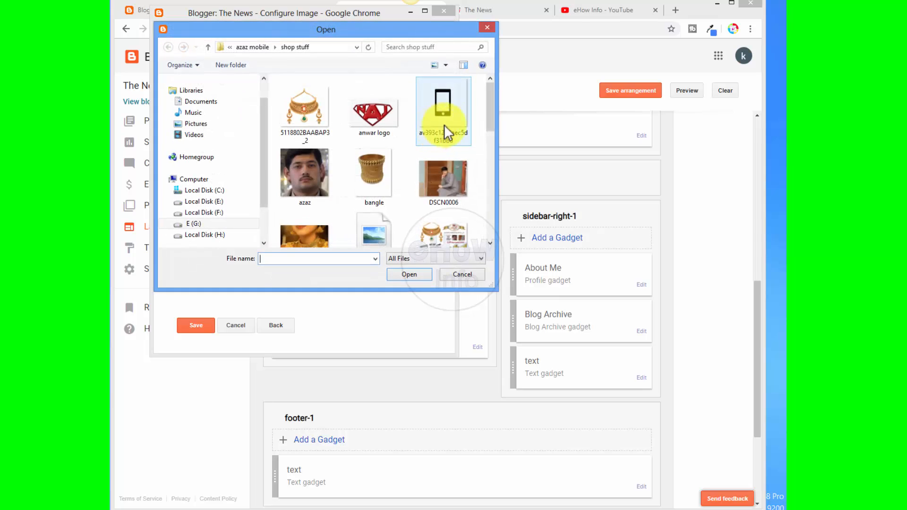
double_click(325, 109)
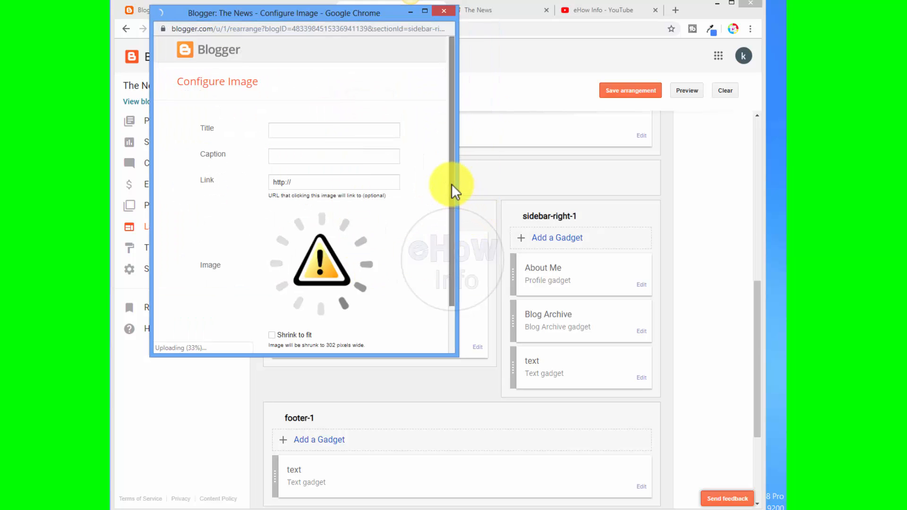
drag(452, 183, 455, 265)
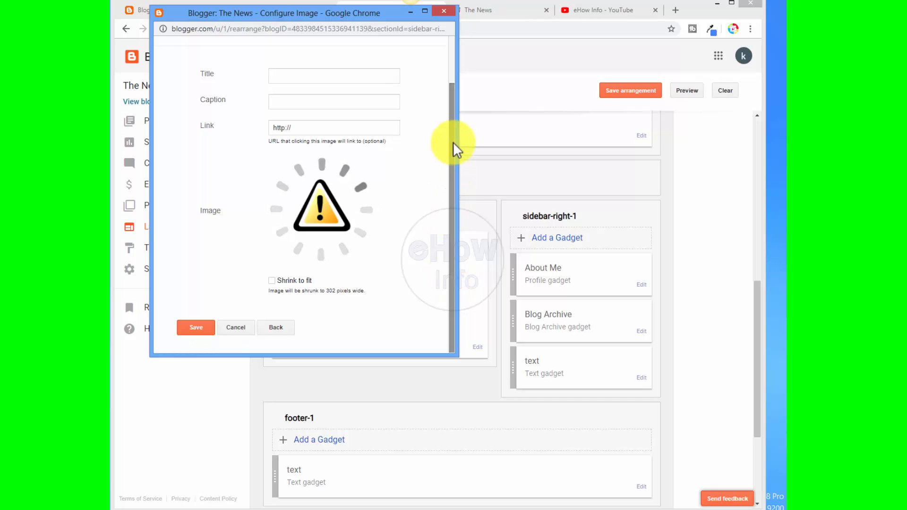
click(448, 12)
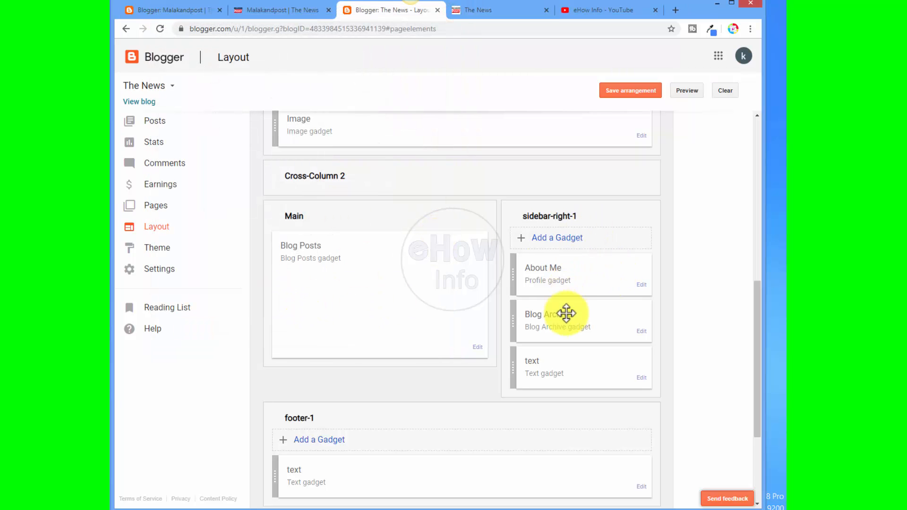
Step: View the sidebar gadgets on the live The News blog
click(483, 12)
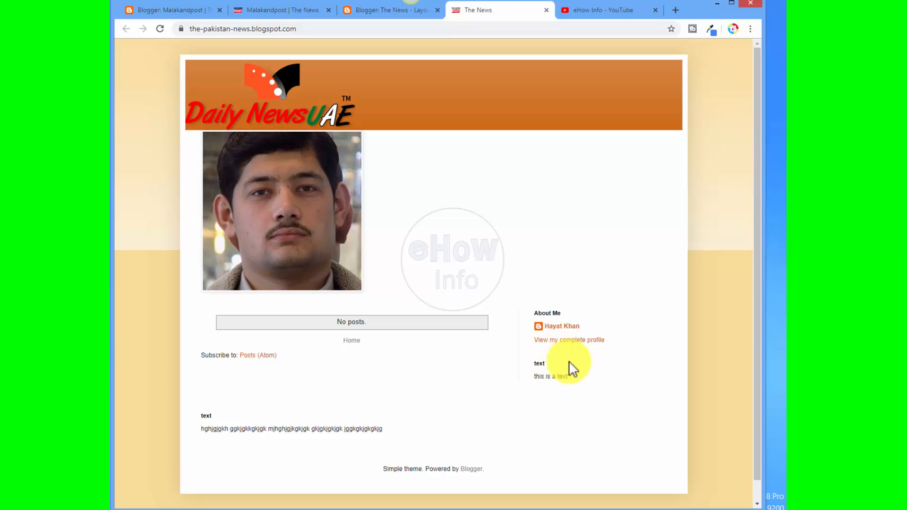
Step: Add a Text gadget titled khhgjggjg to sidebar-right-1 with content "vgmgmkgkjkj mnbmnbhjkhjkhjkhkl mnbmnhjkhykyhkuyjh nmbjhujyhjkyhkj mnbjkhujyhuj nmbgjkghk", and reload the live blog
click(358, 10)
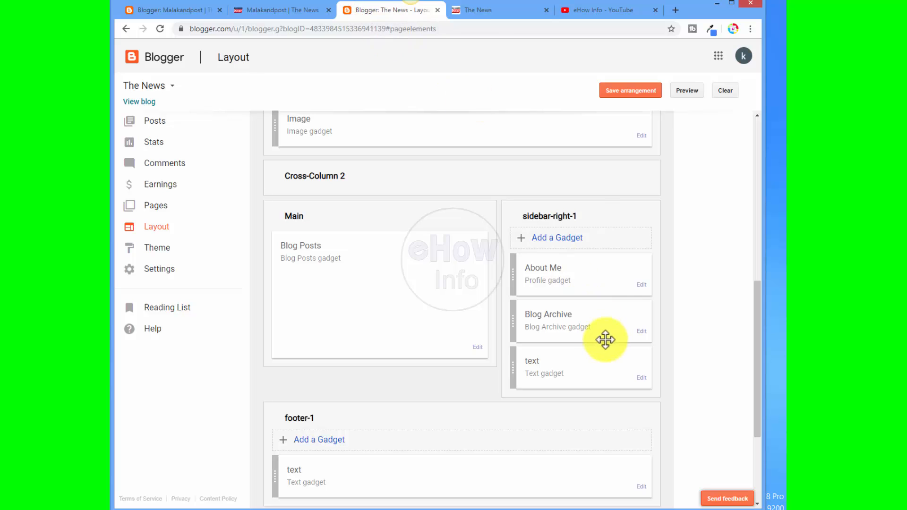
click(572, 238)
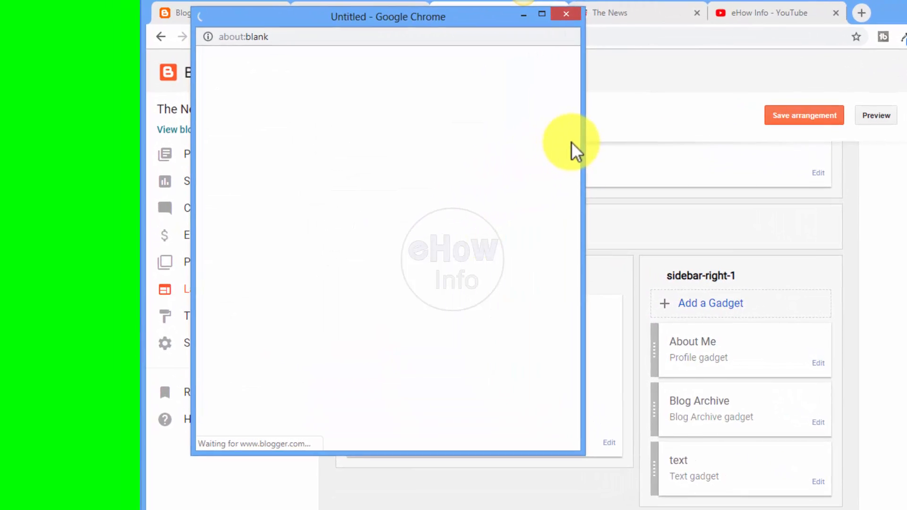
drag(630, 136, 653, 292)
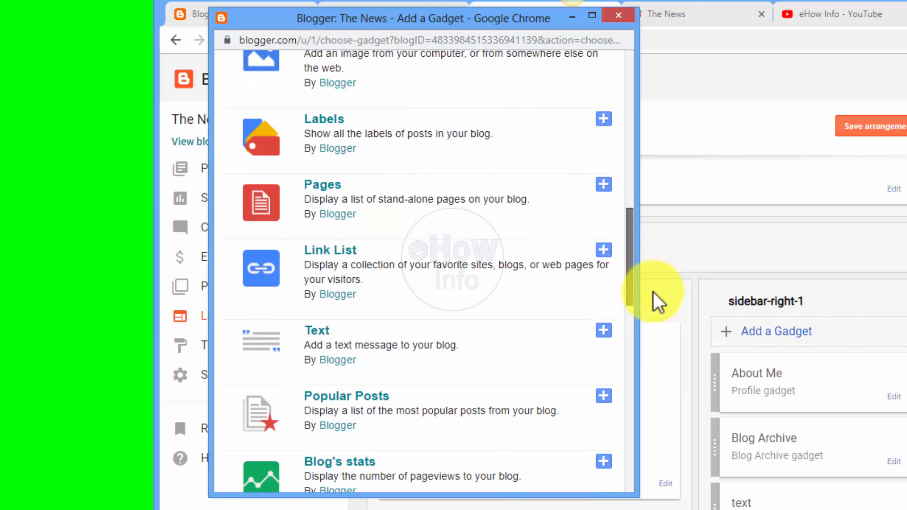
click(604, 332)
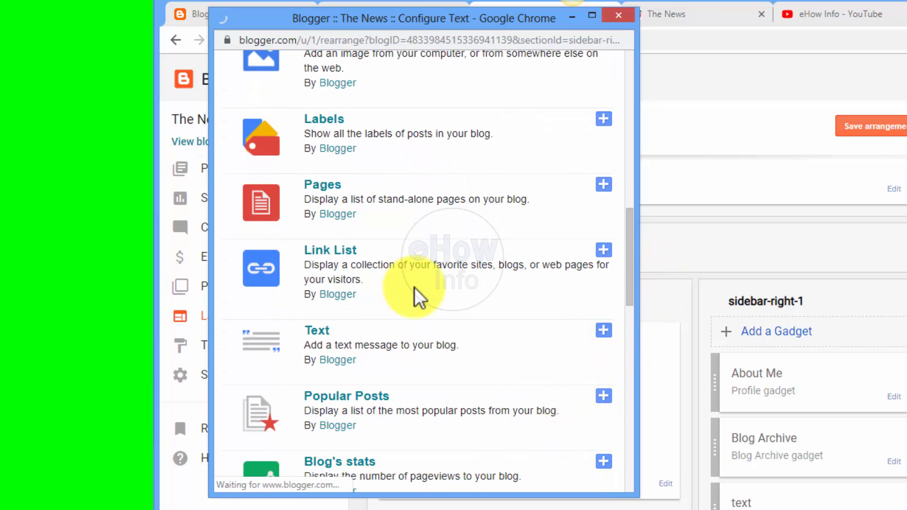
click(354, 181)
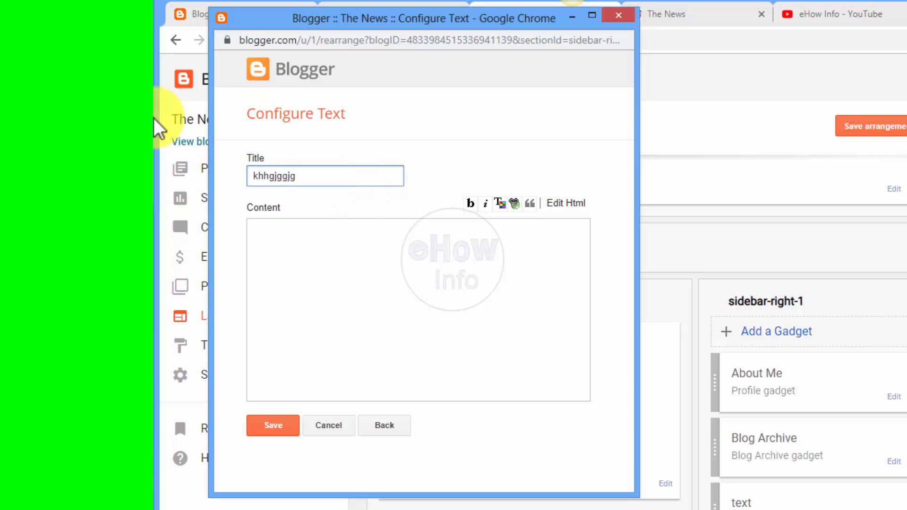
click(260, 260)
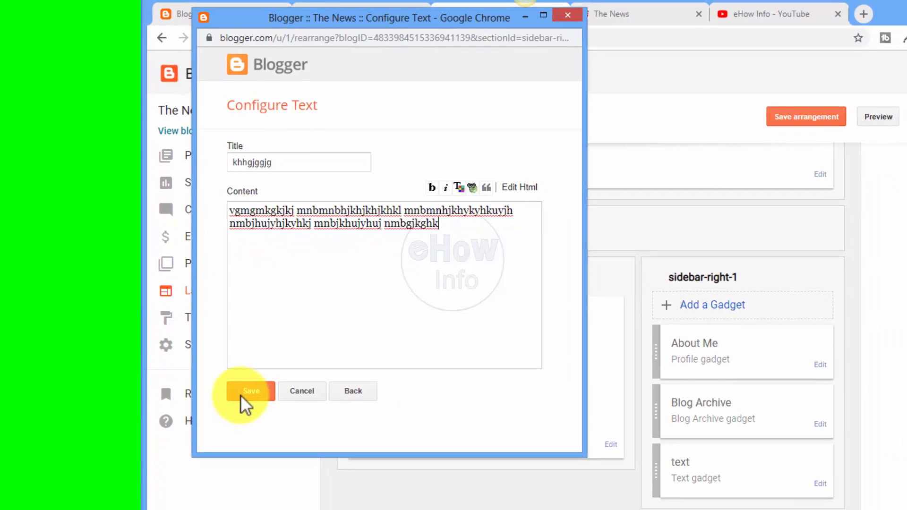
click(273, 425)
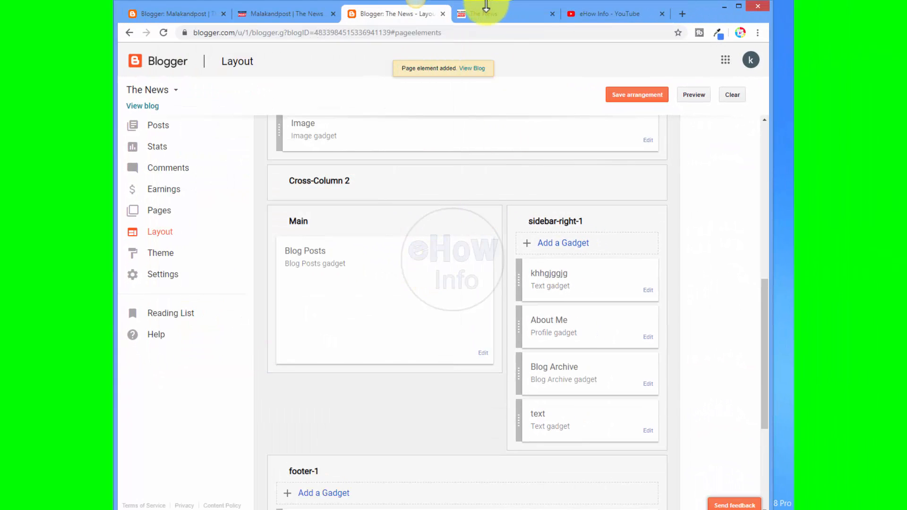
click(484, 14)
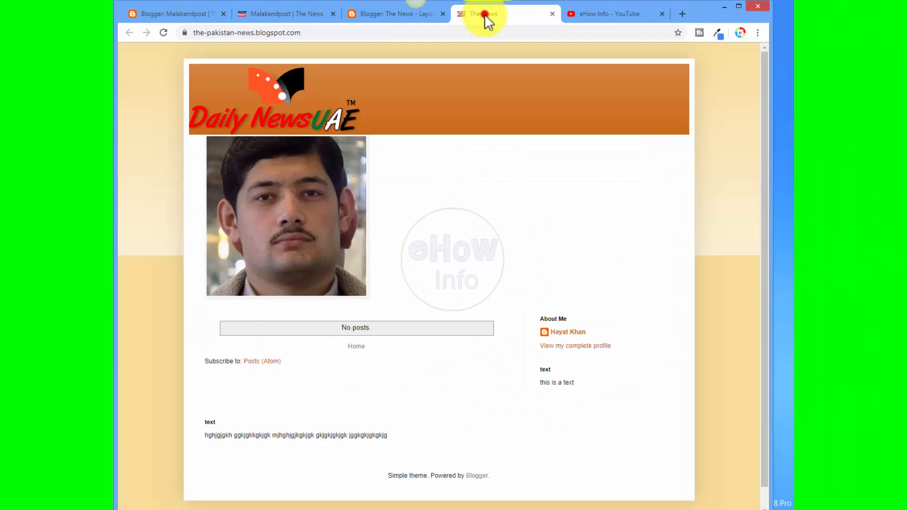
click(164, 32)
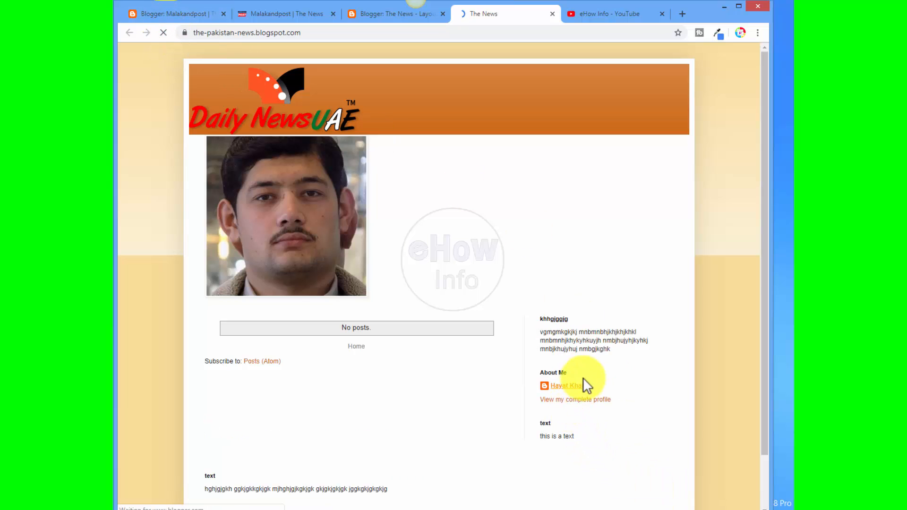
Step: Move the khhgjggjg gadget below the other sidebar-right-1 gadgets, save the arrangement and reload the live The News blog
click(367, 12)
drag(593, 269, 591, 421)
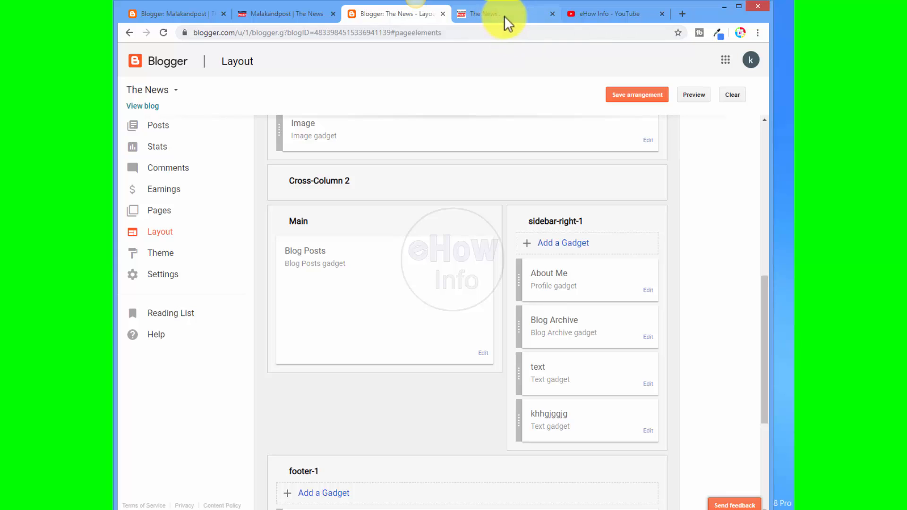
click(626, 97)
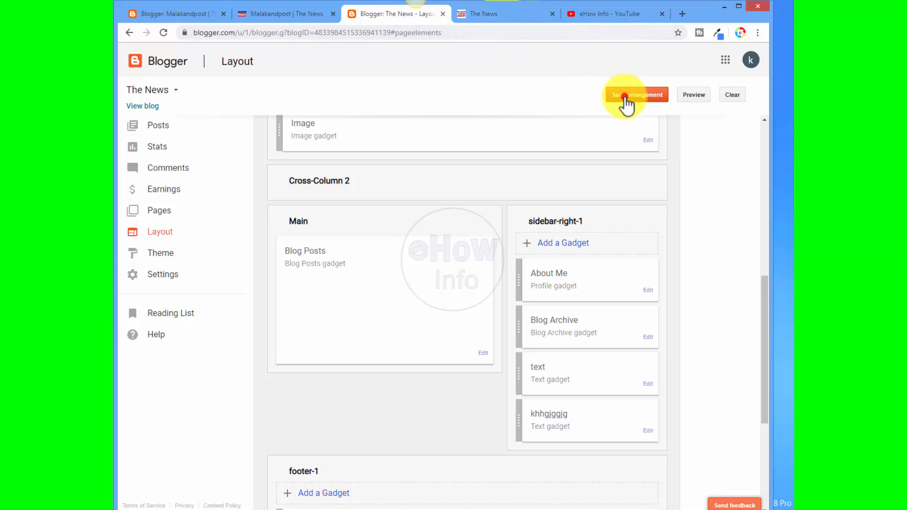
click(486, 11)
click(165, 32)
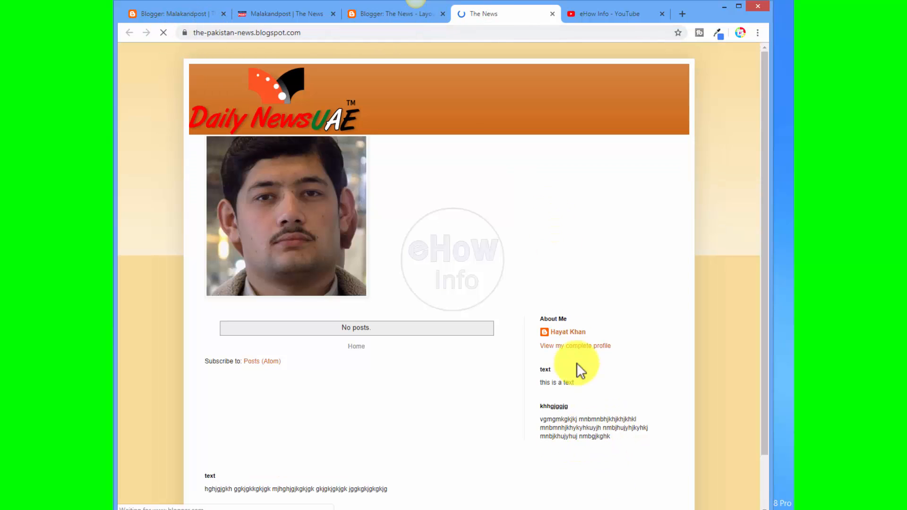
Step: View the settings of the footer-1 text gadget without changes and compare the gadget with the live blog's footer
click(380, 17)
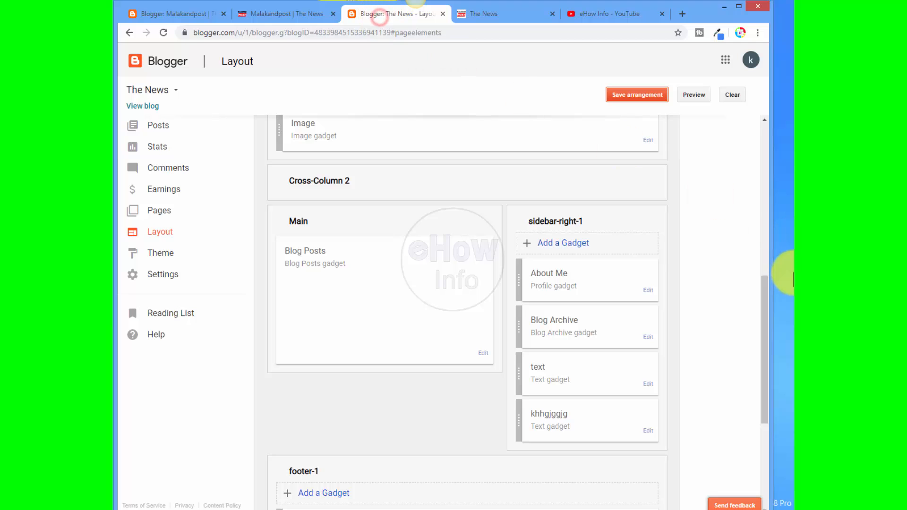
drag(765, 290, 785, 390)
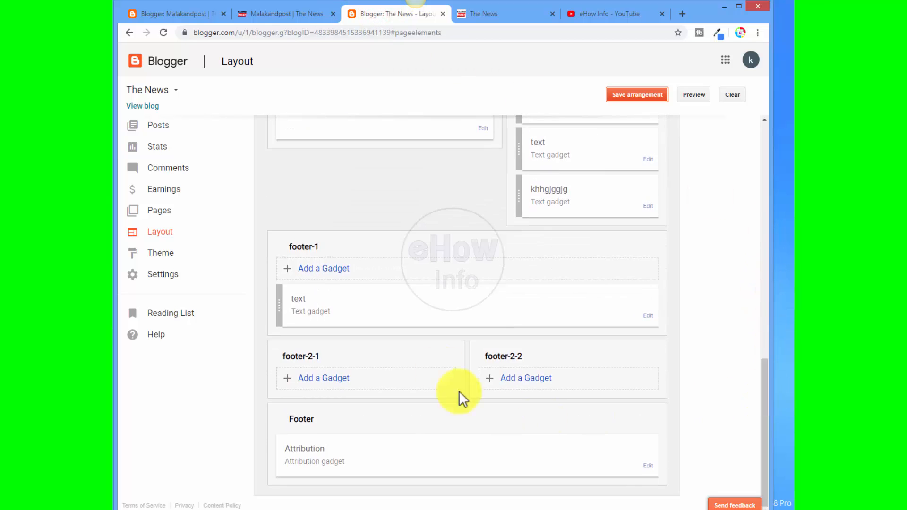
click(651, 317)
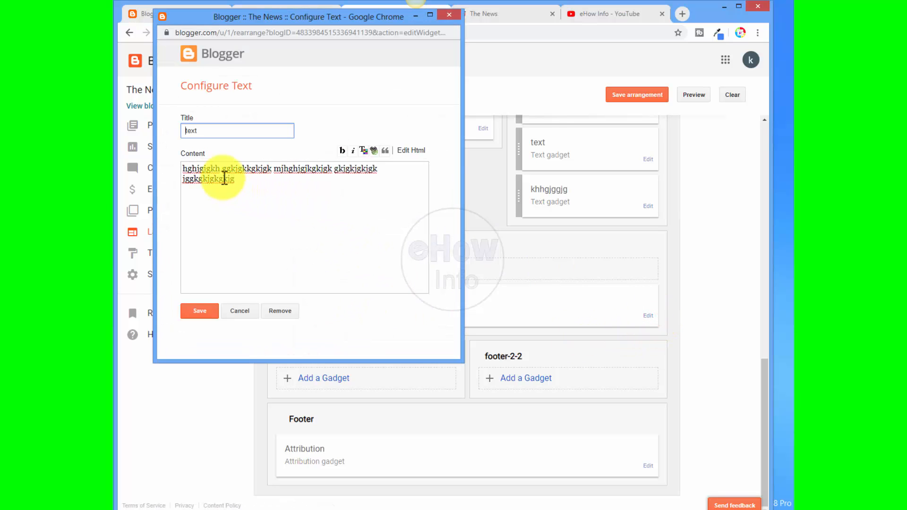
click(451, 13)
click(473, 14)
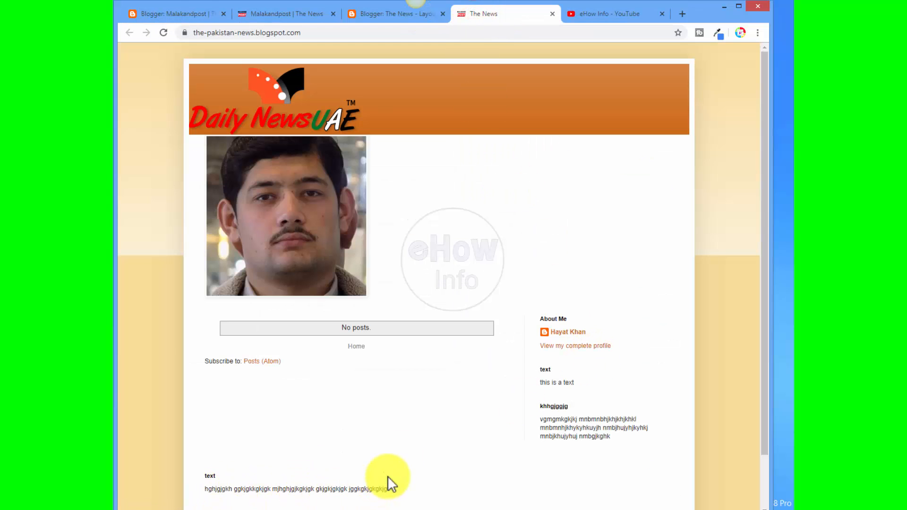
click(380, 15)
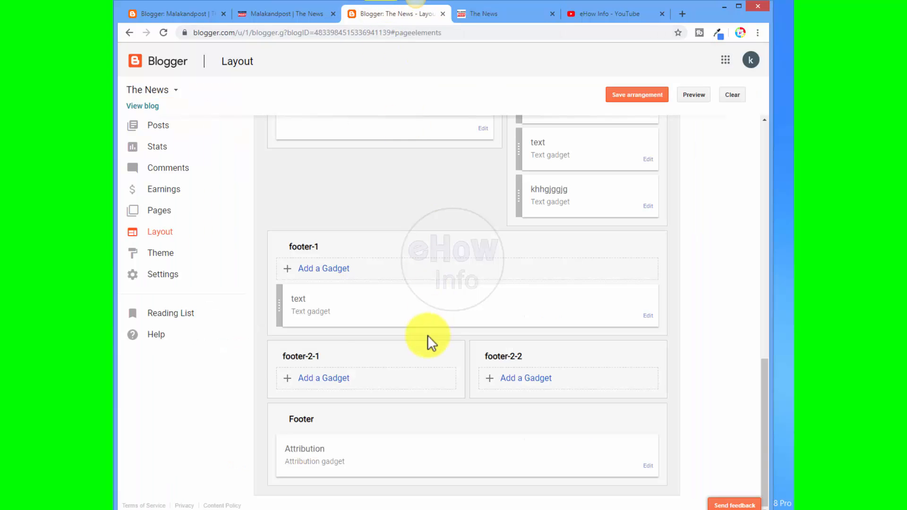
mouse_move(283, 309)
mouse_down()
mouse_move(313, 300)
mouse_move(298, 309)
mouse_up()
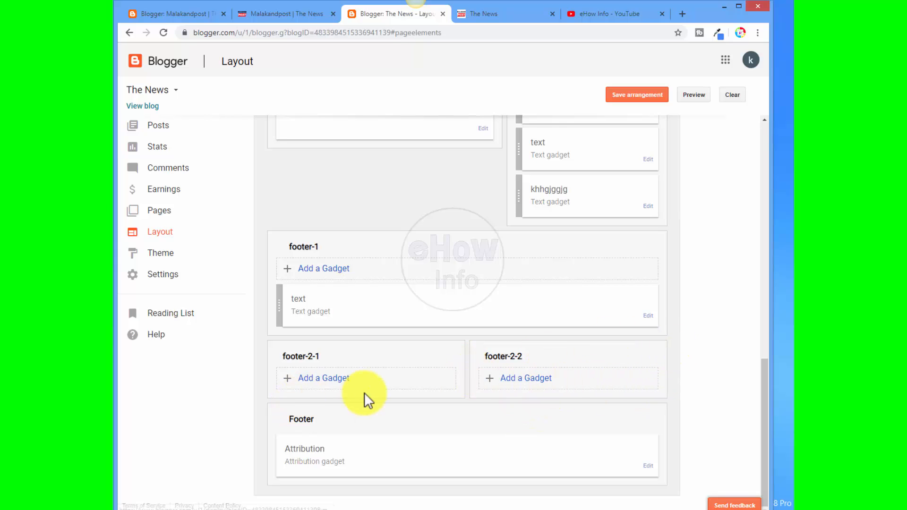
Step: Add a Text gadget titled klhhlk to footer-2-1 with the content "jggjkg,kgkjgjkgkj jgkgkgkgkjgkjgkg mnb,bn,mbmbm," and save it
click(331, 384)
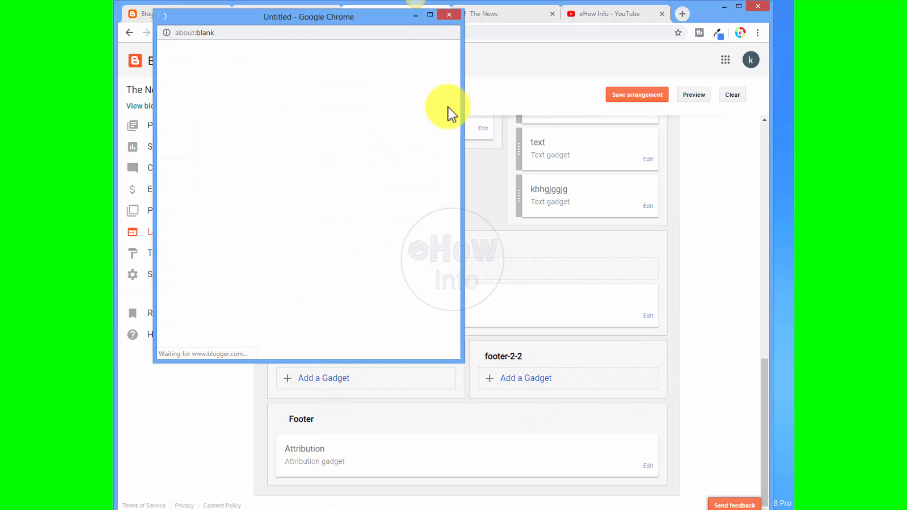
drag(456, 99, 474, 217)
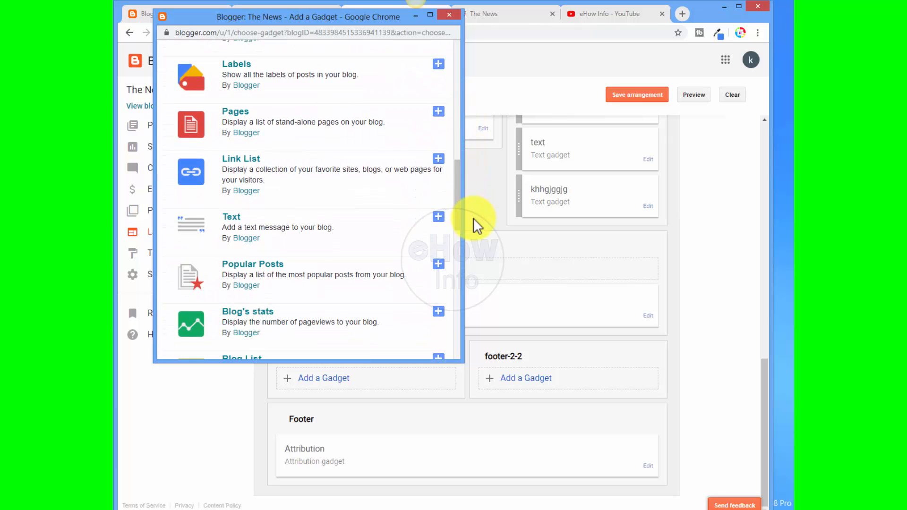
click(439, 216)
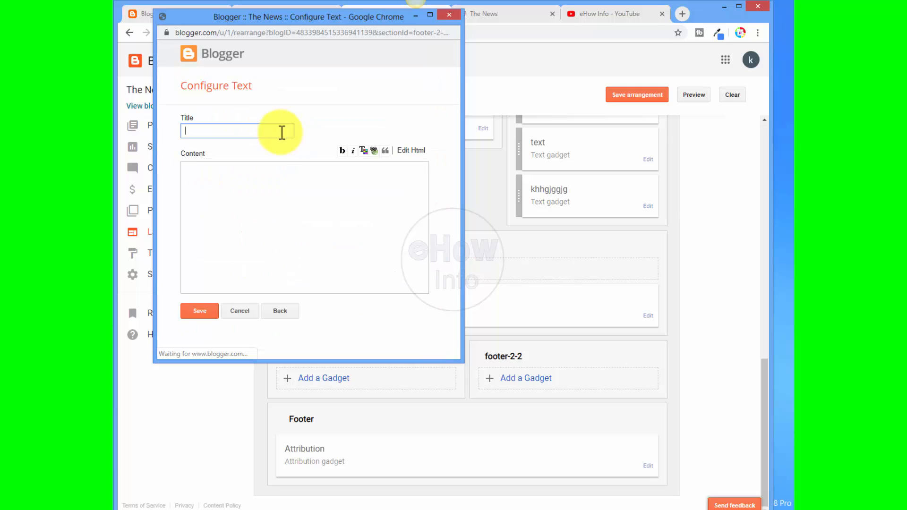
click(262, 136)
text(klhhlk)
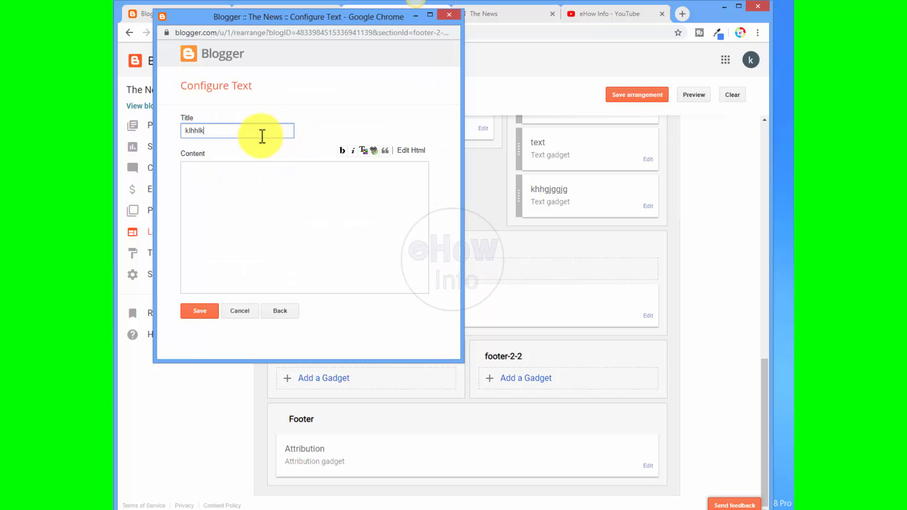
click(211, 171)
text(jgg)
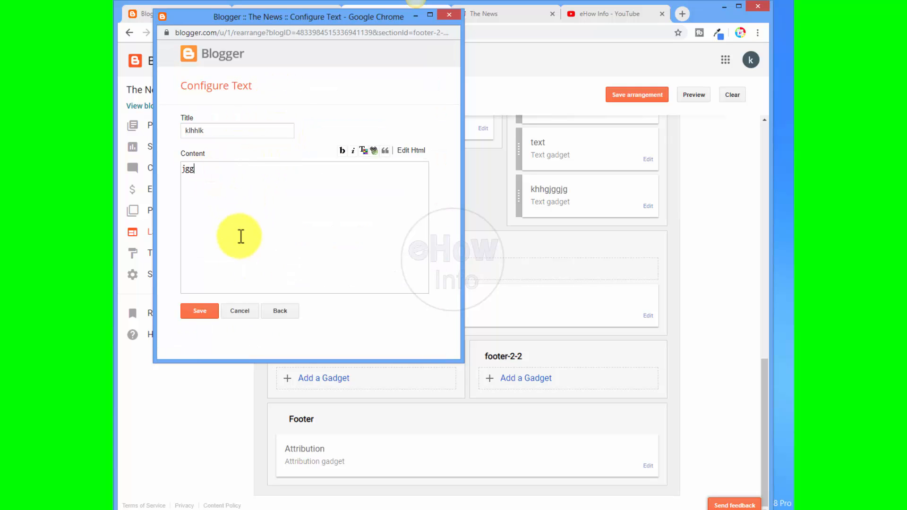
text(jkg,kgkjgjkgkj jgkgkgkgk)
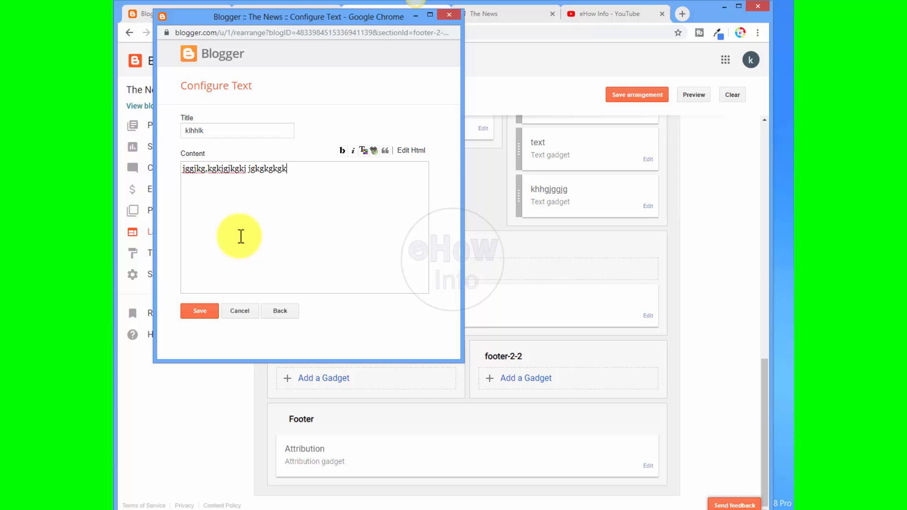
text(jgkjgkg mnb,bn,mbmbm,)
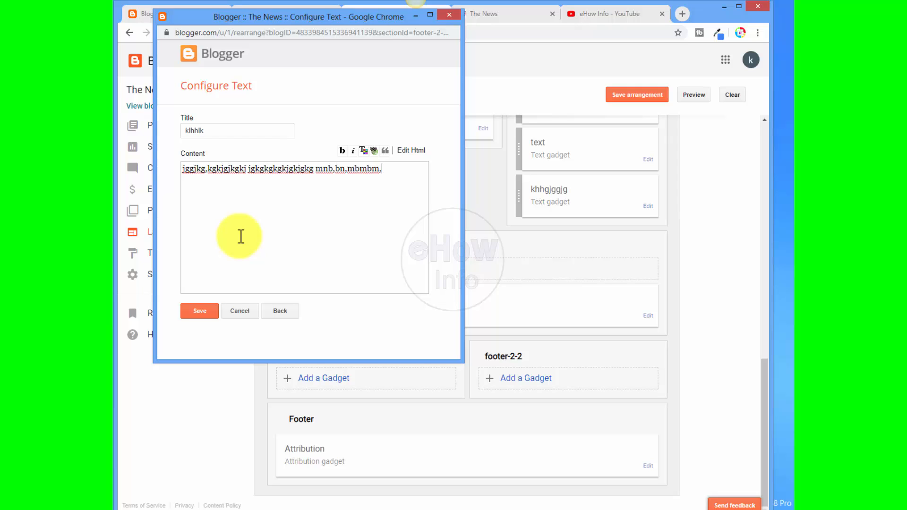
click(198, 310)
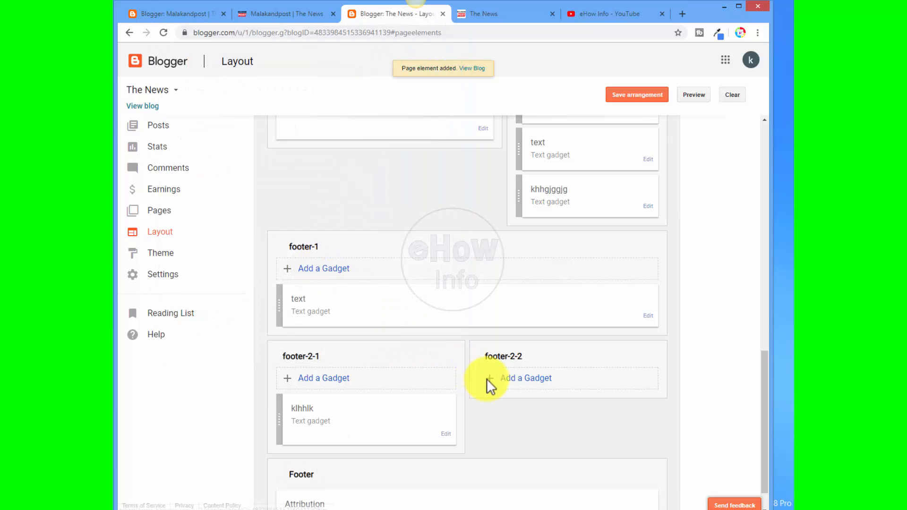
Step: Add a Text gadget titled kjykyuiyoyoy to footer-2-2 with the content "hgjhjfhfjfjhrtuy vgjhtgjkuhtguyjtjgfmjhghgjgjhgjhtyu" and save it
click(517, 379)
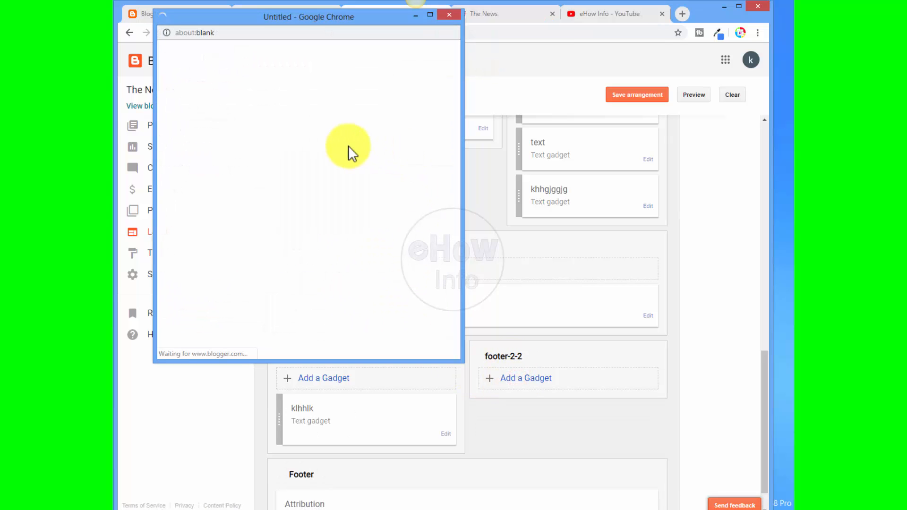
drag(455, 98, 466, 214)
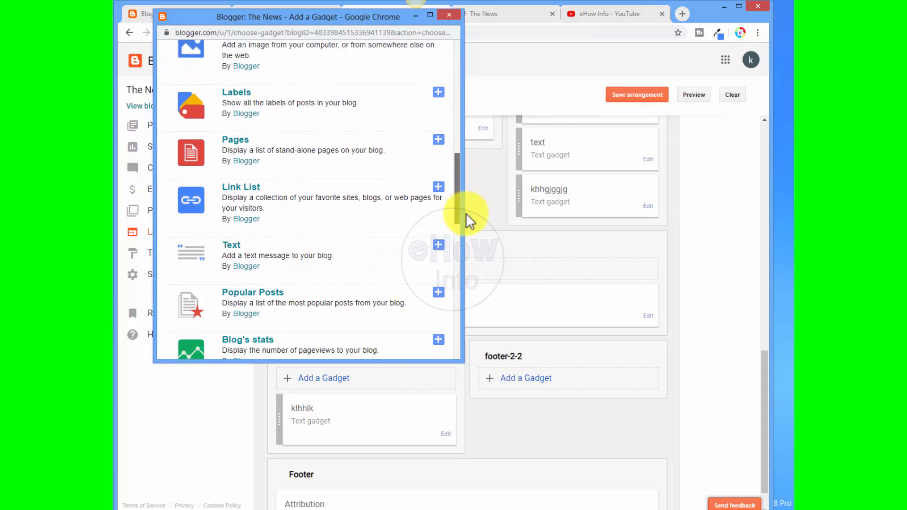
click(434, 241)
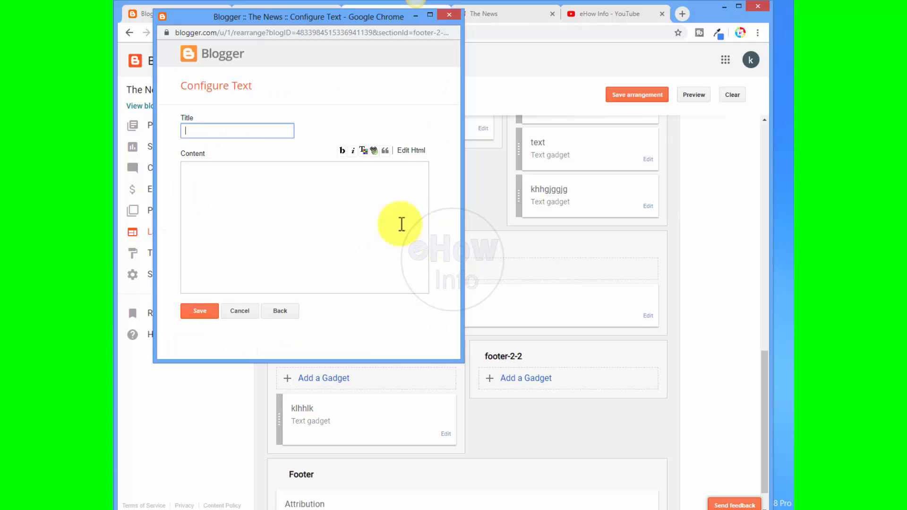
text(kjykyuiyoyoy)
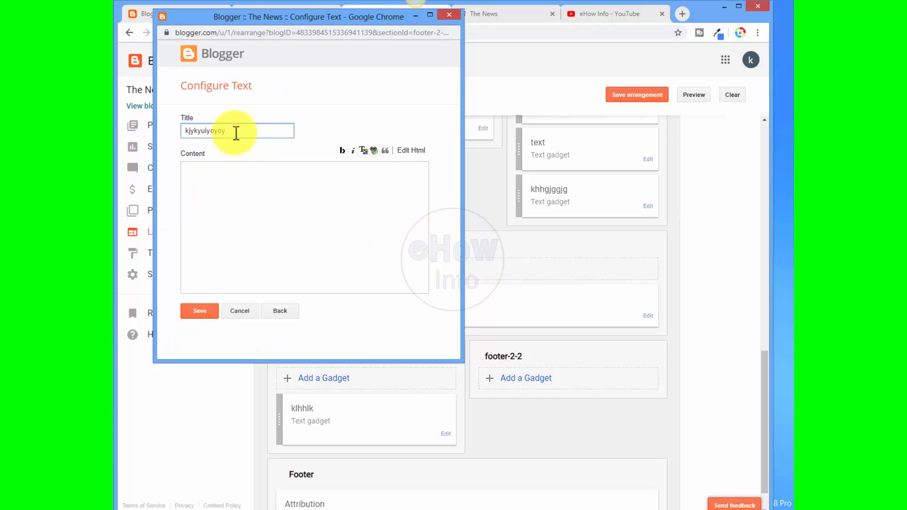
click(239, 184)
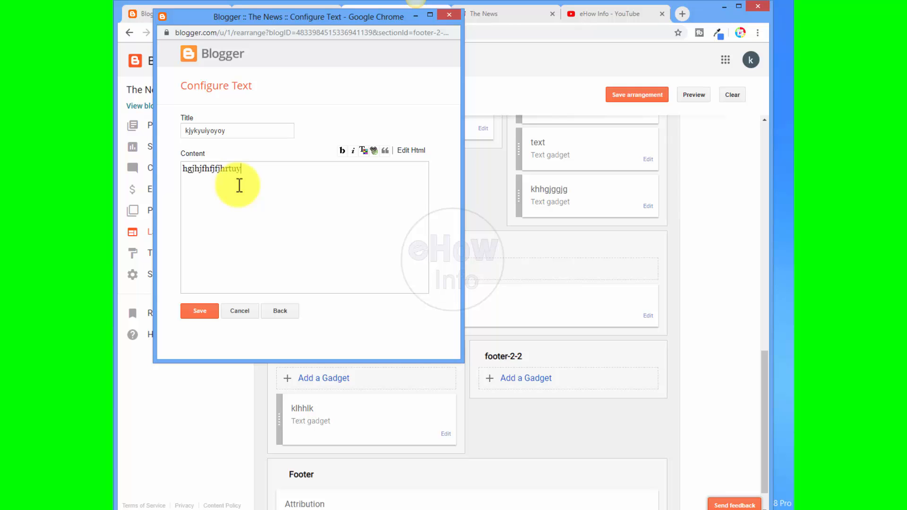
text(hgjhjfhfjfjhrtuy vgjhtgjkuhtguyjtjgfmjhghgjgjhgjhtyu)
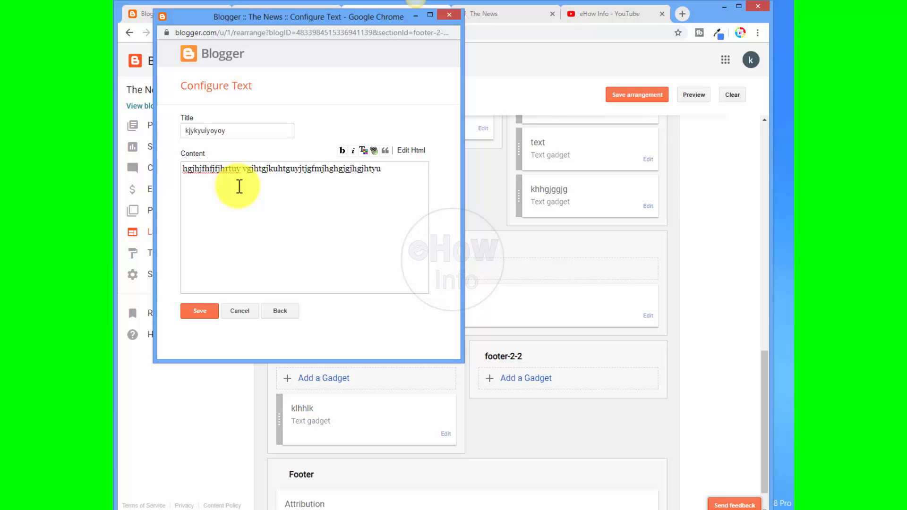
click(204, 312)
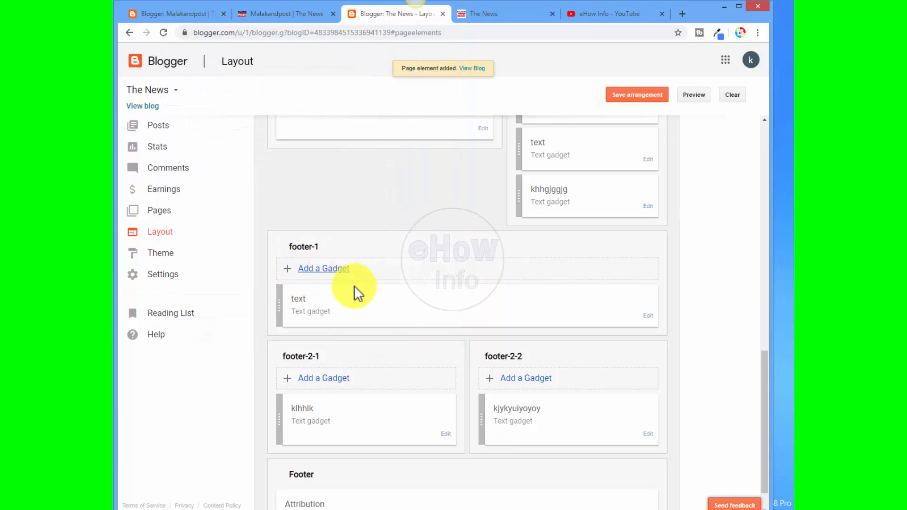
Step: Reload the live The News blog and check the new footer-2-1 and footer-2-2 text gadgets at the page end
scroll(540, 381, down, 1)
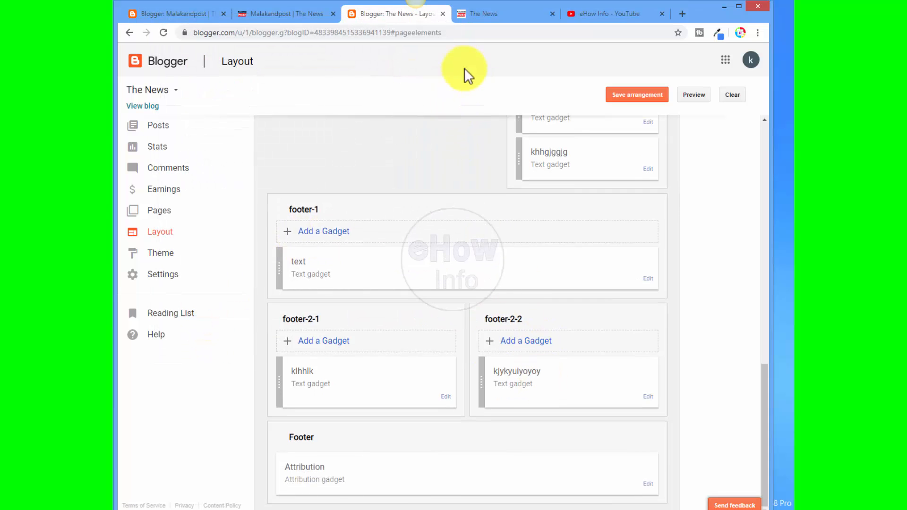
click(492, 21)
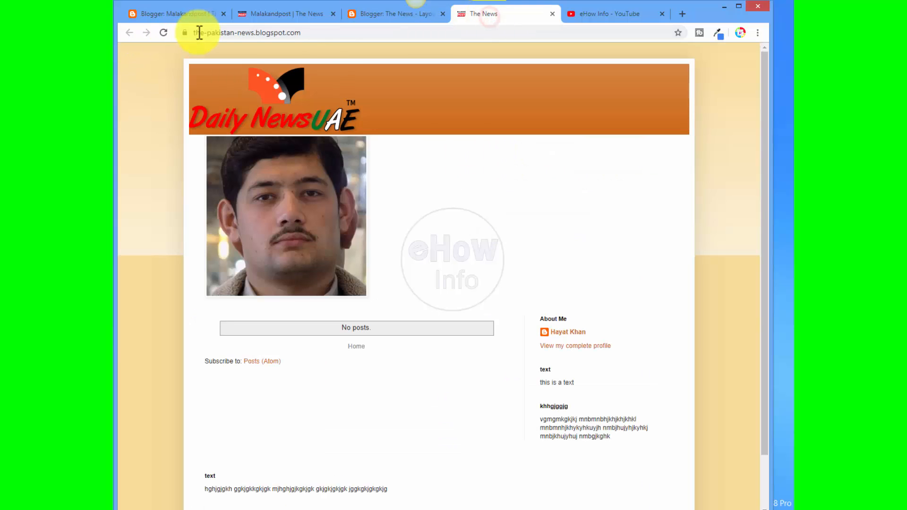
click(162, 34)
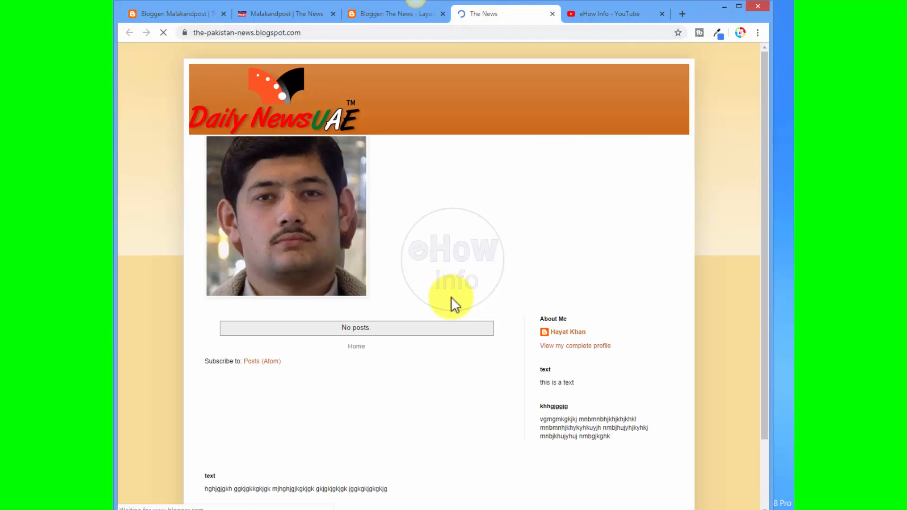
scroll(451, 300, down, 2)
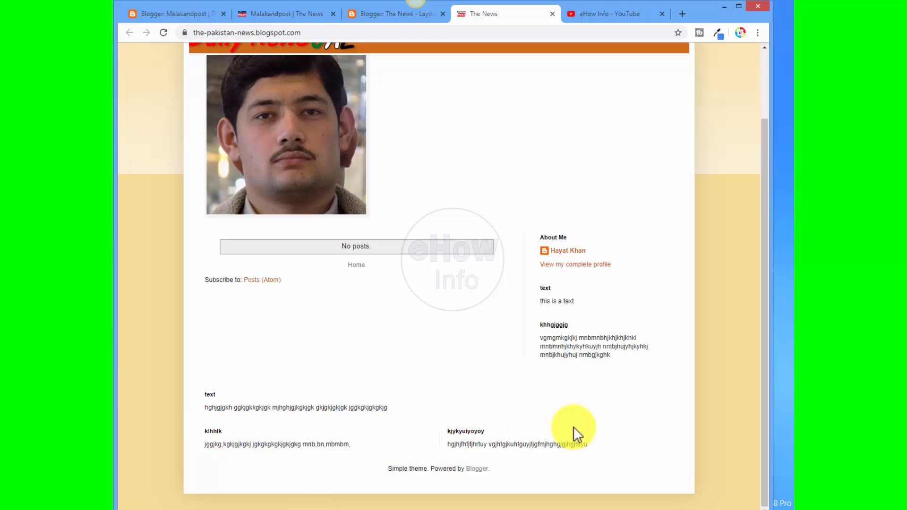
Step: Set the copyright text of the Footer section's Attribution gadget to "copyright 2019" and save it
click(373, 15)
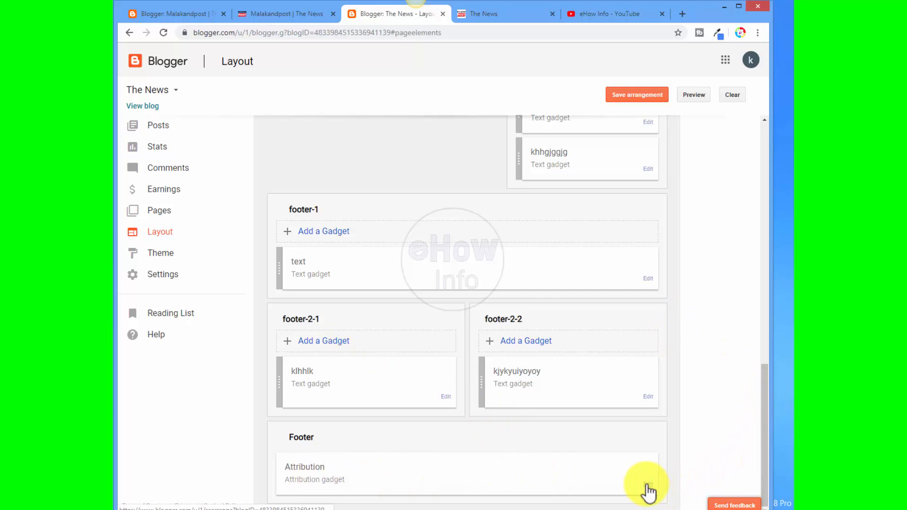
click(656, 499)
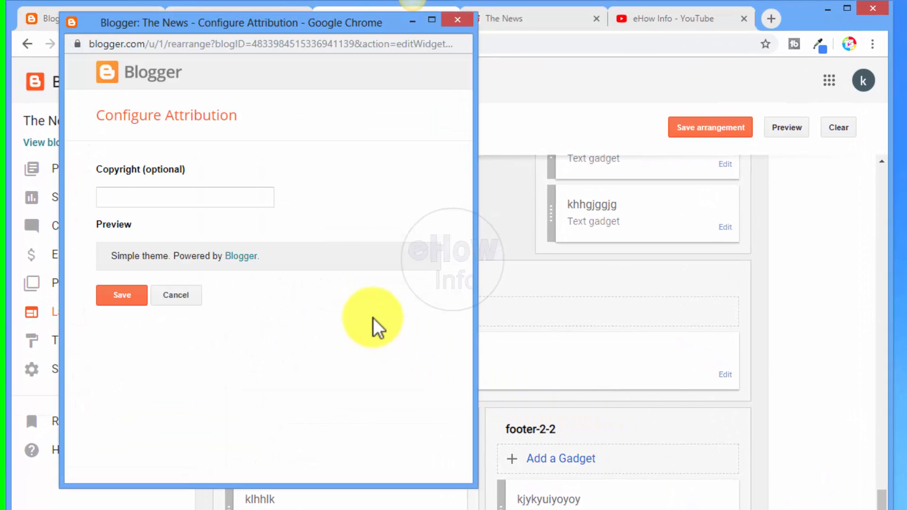
click(192, 195)
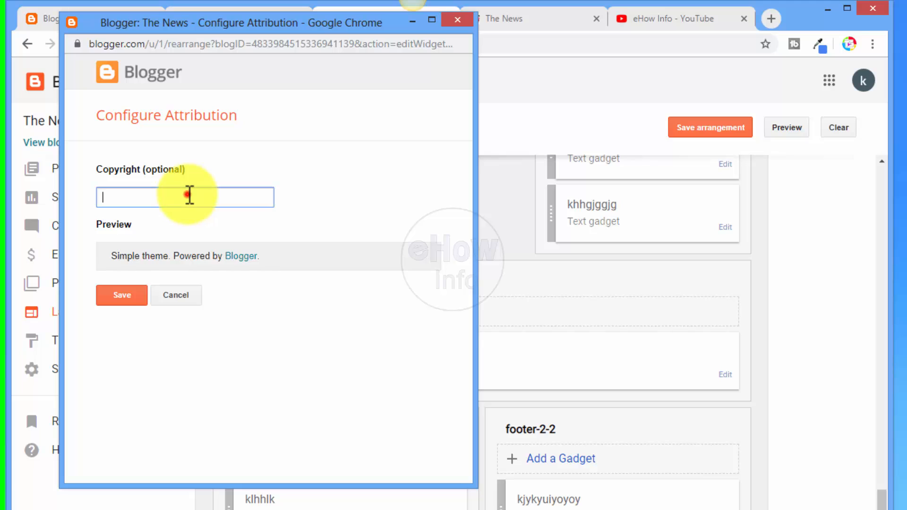
text(copyr)
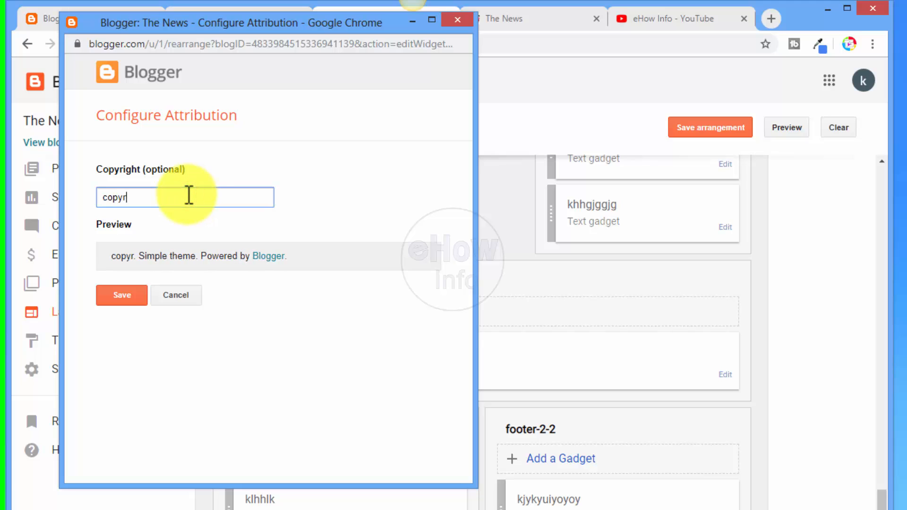
text(ight )
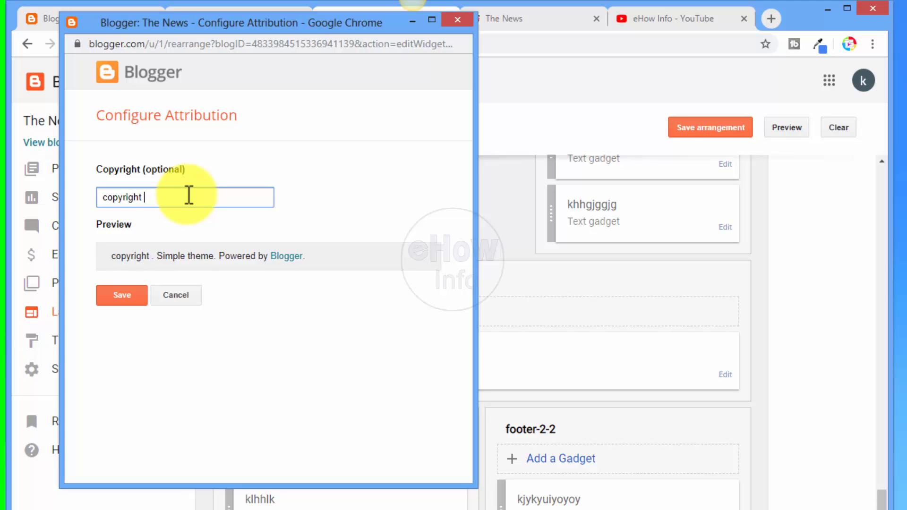
text(201)
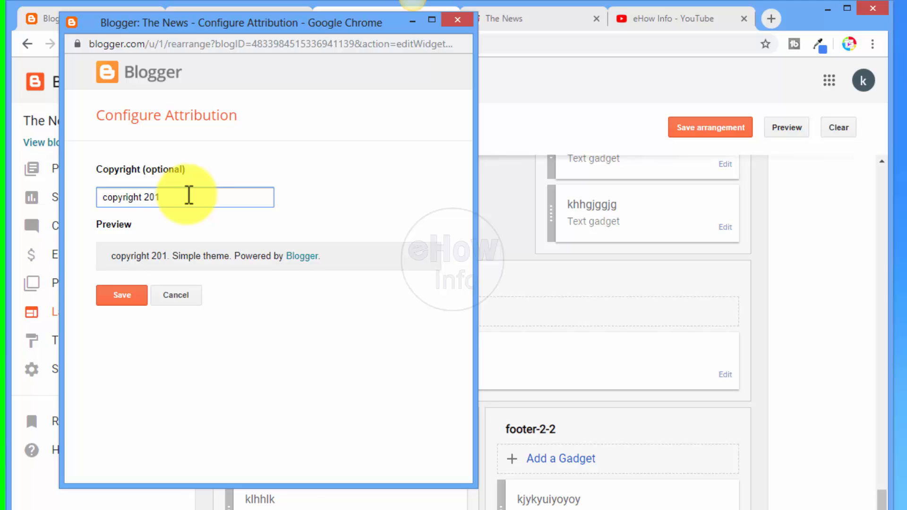
text(9)
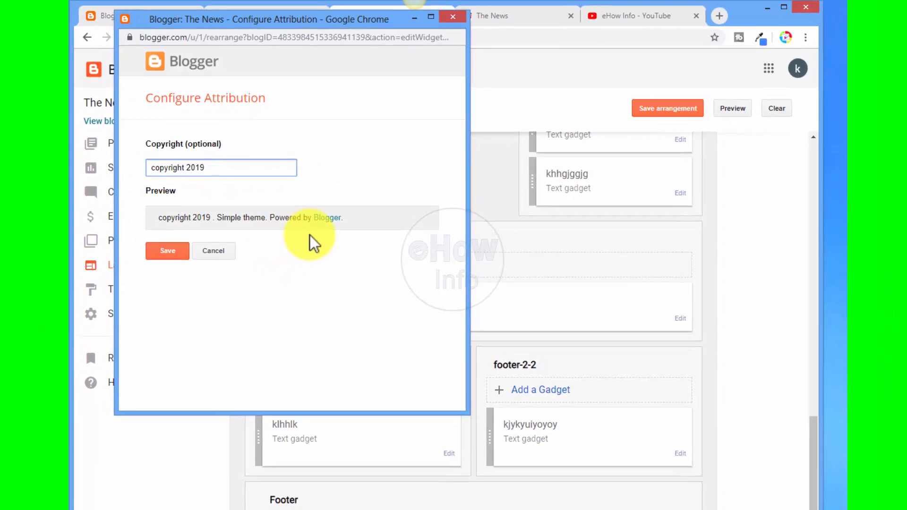
click(122, 294)
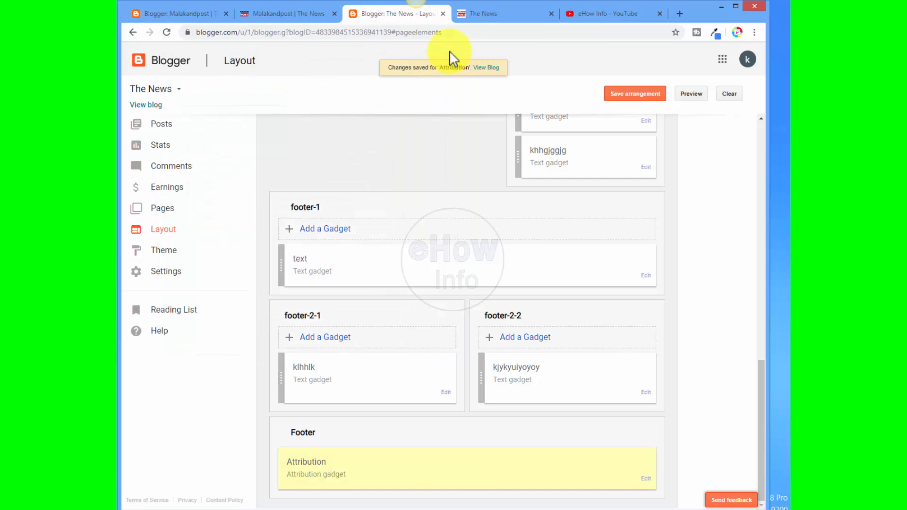
Step: Reload the live blog to check the footer's copyright line, and return to the beginning of the blog's layout page
click(468, 18)
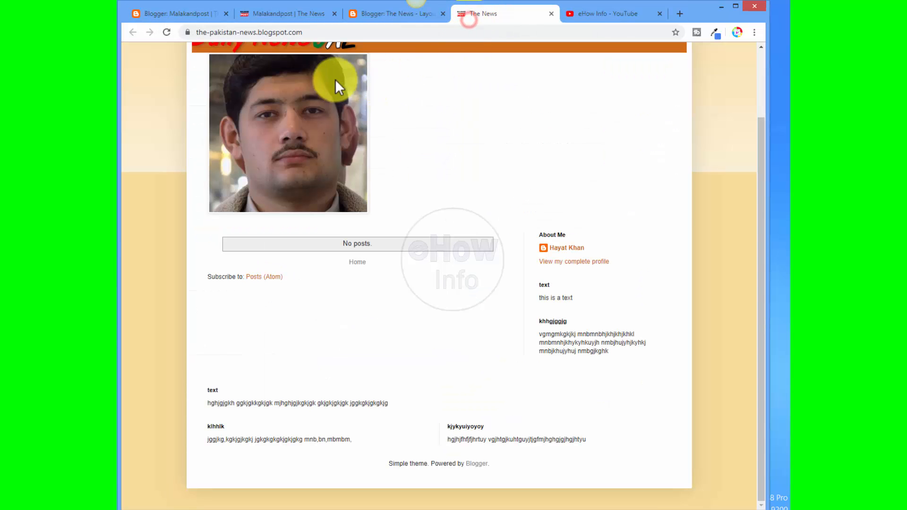
click(168, 34)
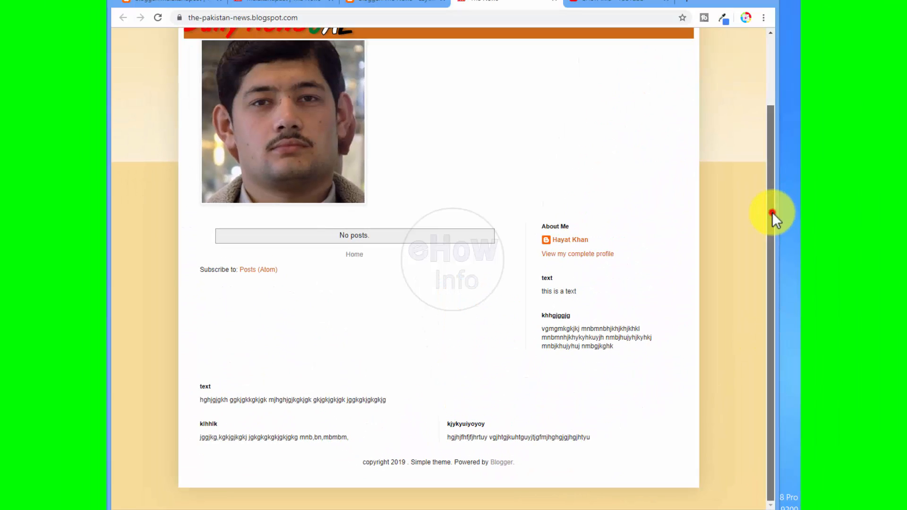
scroll(502, 101, up, 2)
click(381, 10)
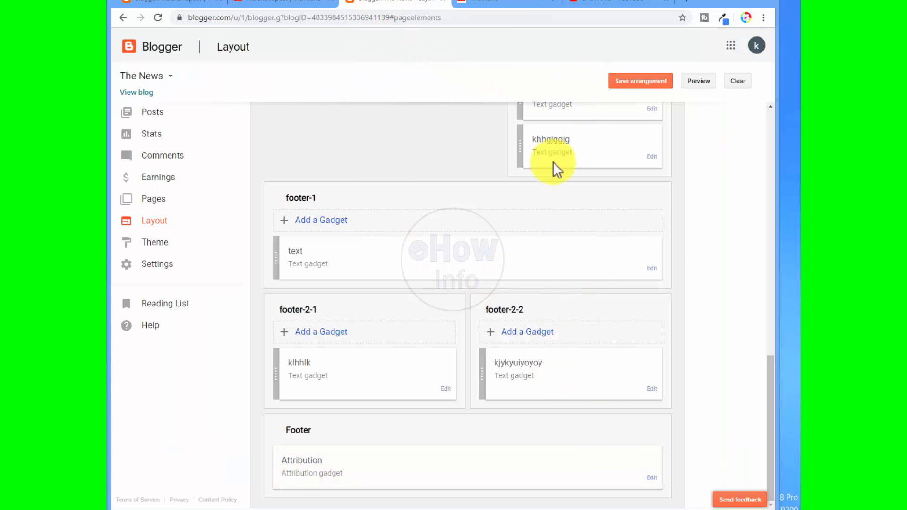
drag(768, 362, 741, 135)
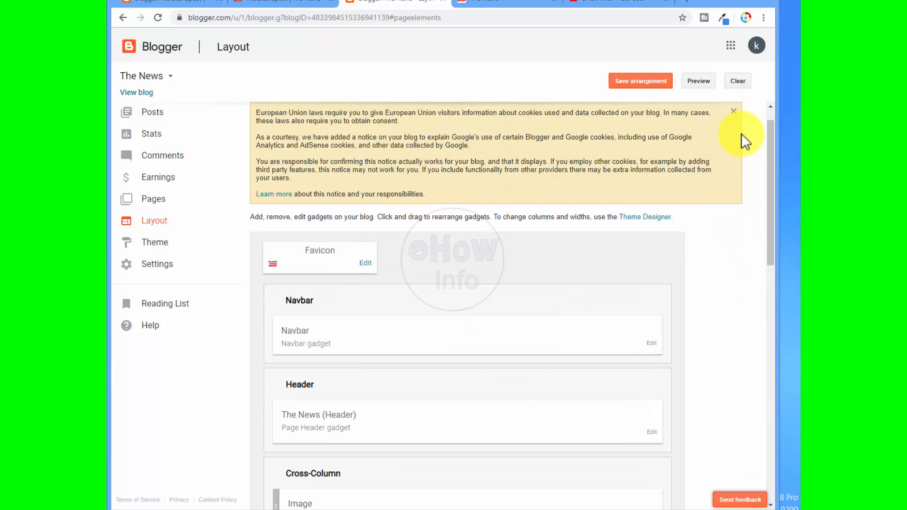